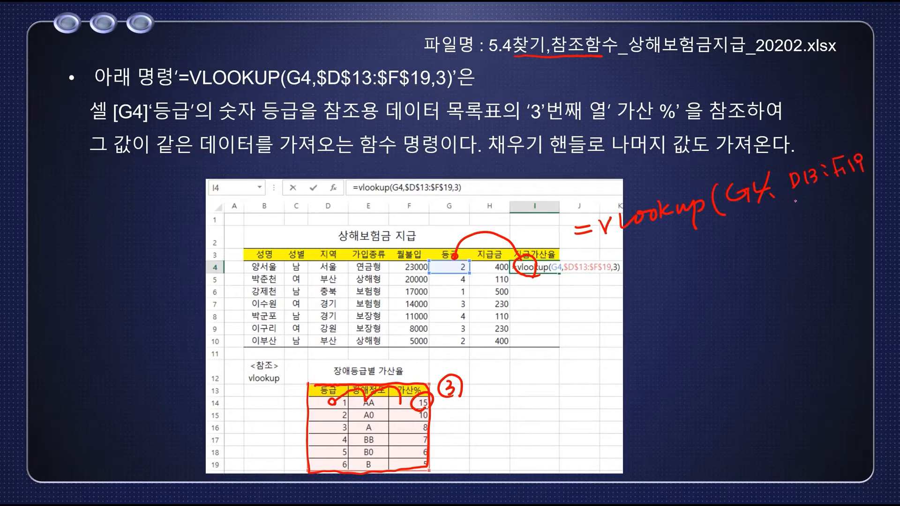
{"action": "mouse_move", "coordinate": [801, 207]}
{"action": "left_mouse_down"}
{"action": "mouse_move", "coordinate": [815, 220]}
{"action": "mouse_move", "coordinate": [864, 185]}
{"action": "left_mouse_up"}
{"action": "mouse_move", "coordinate": [873, 149]}
{"action": "left_mouse_down"}
{"action": "mouse_move", "coordinate": [875, 161]}
{"action": "mouse_move", "coordinate": [890, 154]}
{"action": "left_mouse_up"}
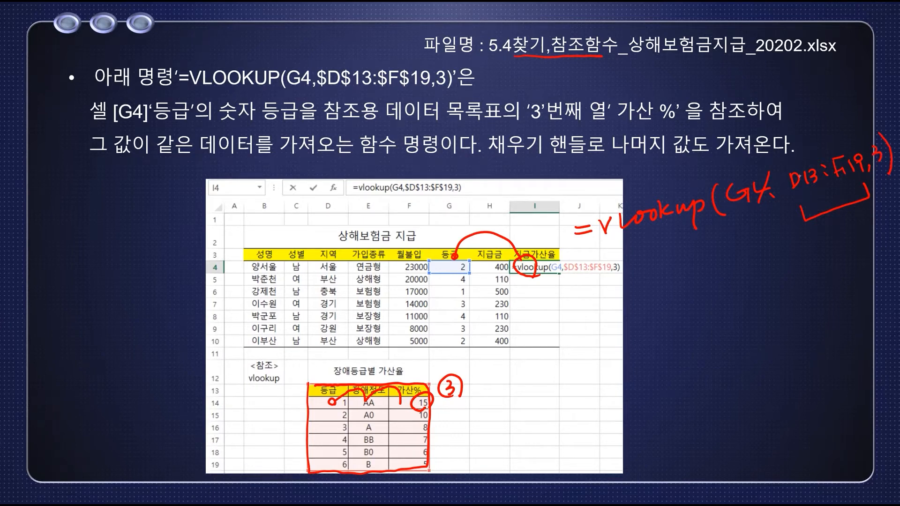
{"action": "left_click_drag", "start_coordinate": [552, 267], "coordinate": [555, 291]}
{"action": "mouse_move", "coordinate": [780, 160]}
{"action": "left_mouse_down"}
{"action": "mouse_move", "coordinate": [818, 137]}
{"action": "mouse_move", "coordinate": [846, 144]}
{"action": "mouse_move", "coordinate": [811, 120]}
{"action": "mouse_move", "coordinate": [817, 72]}
{"action": "left_mouse_up"}
{"action": "left_click_drag", "start_coordinate": [806, 76], "coordinate": [808, 88]}
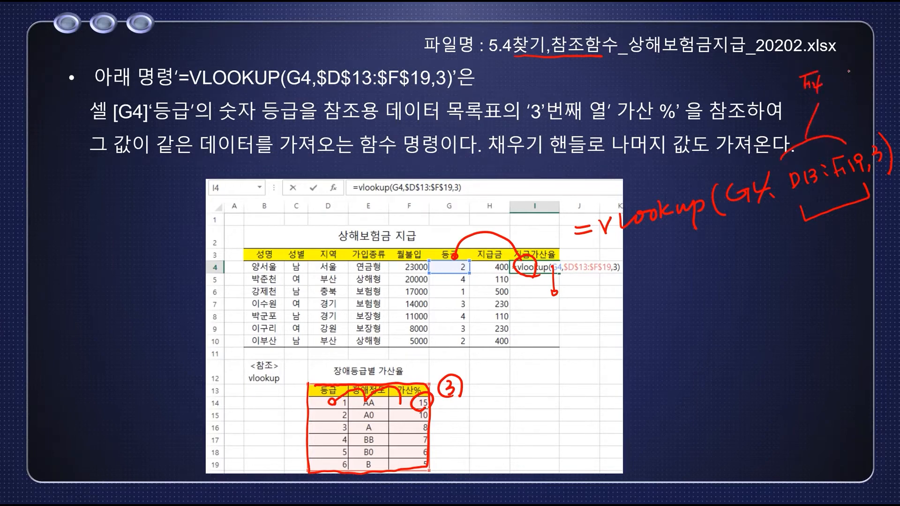
{"action": "left_click_drag", "start_coordinate": [842, 68], "coordinate": [843, 87]}
{"action": "left_click_drag", "start_coordinate": [840, 85], "coordinate": [856, 79]}
{"action": "mouse_move", "coordinate": [792, 254]}
{"action": "left_mouse_down"}
{"action": "mouse_move", "coordinate": [793, 266]}
{"action": "mouse_move", "coordinate": [776, 270]}
{"action": "left_mouse_up"}
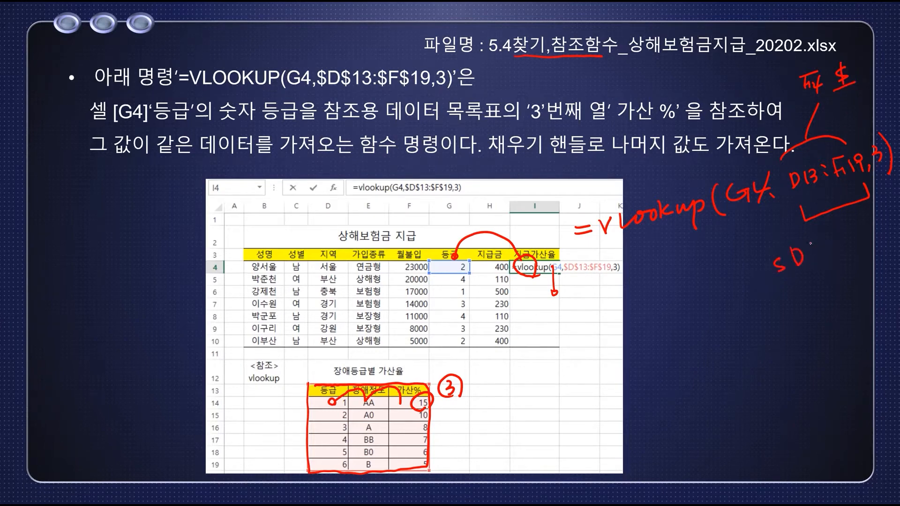
{"action": "left_click_drag", "start_coordinate": [817, 250], "coordinate": [826, 246]}
{"action": "mouse_move", "coordinate": [868, 217]}
{"action": "left_mouse_down"}
{"action": "mouse_move", "coordinate": [867, 230]}
{"action": "mouse_move", "coordinate": [885, 214]}
{"action": "left_mouse_up"}
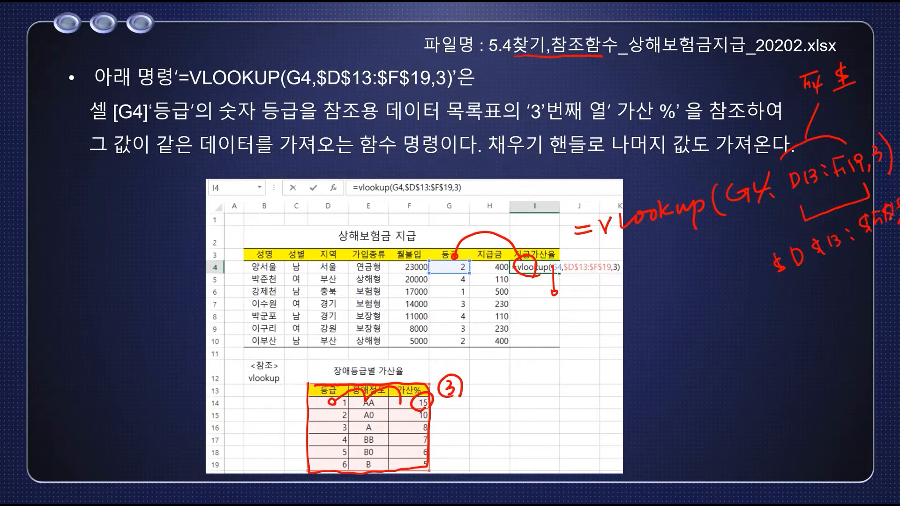
{"action": "left_click_drag", "start_coordinate": [820, 226], "coordinate": [829, 216]}
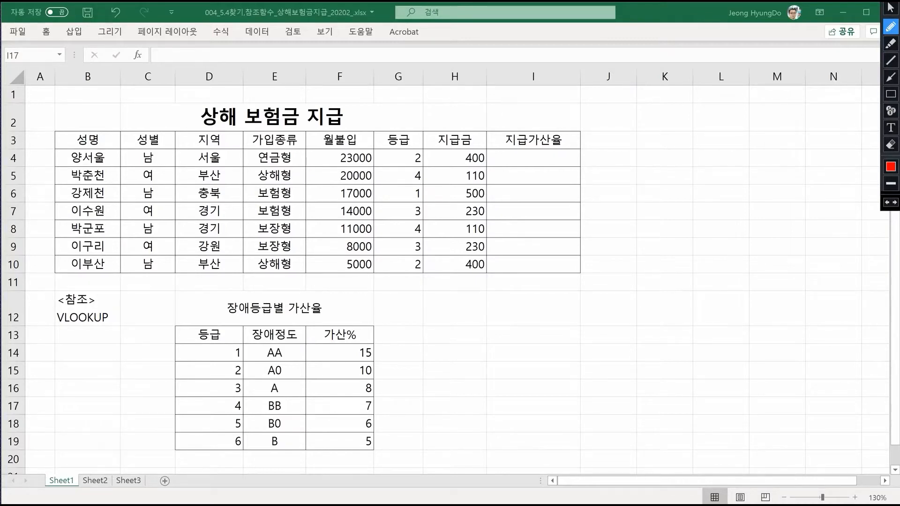
- Draw a red pen arc linking the grade in G4 to I4, and bracket the side of the D13:F19 lookup table
{"action": "mouse_move", "coordinate": [532, 164]}
{"action": "left_mouse_down"}
{"action": "mouse_move", "coordinate": [527, 150]}
{"action": "mouse_move", "coordinate": [423, 116]}
{"action": "mouse_move", "coordinate": [403, 157]}
{"action": "left_mouse_up"}
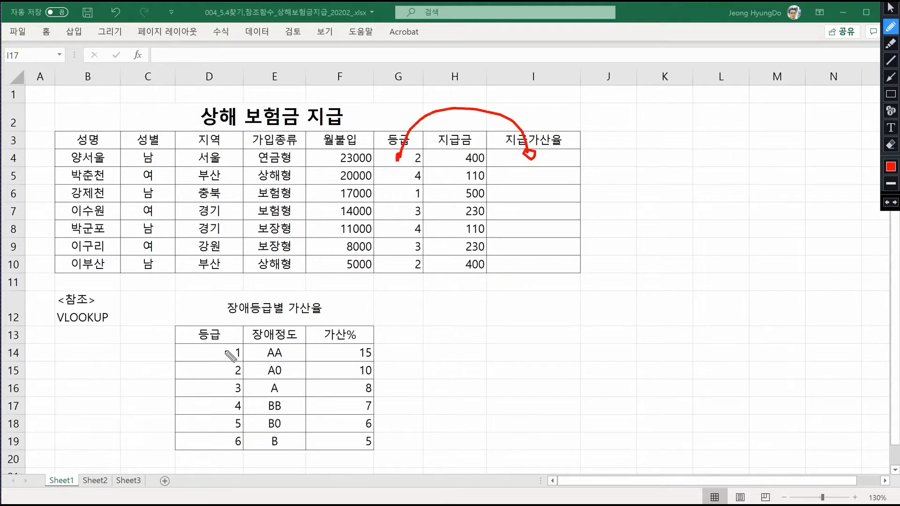
{"action": "left_click_drag", "start_coordinate": [177, 325], "coordinate": [173, 342]}
{"action": "left_click_drag", "start_coordinate": [171, 375], "coordinate": [177, 451]}
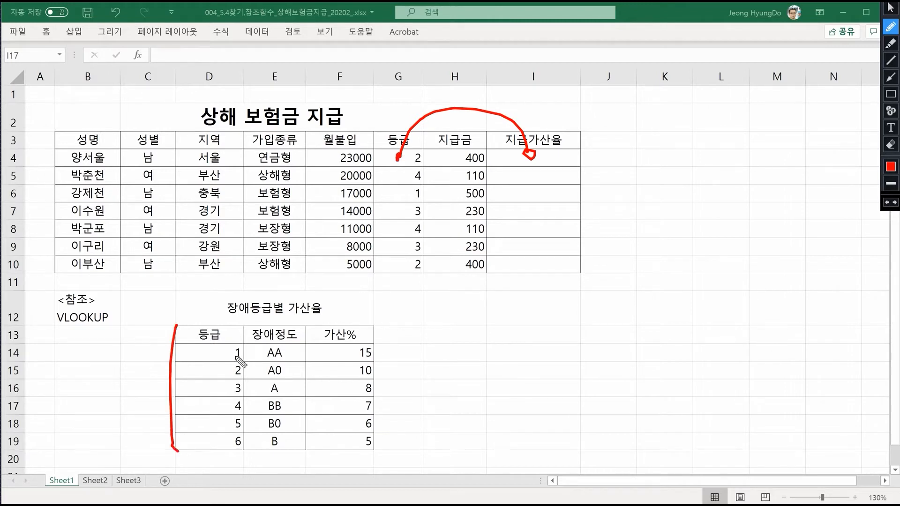
- Mark the lookup table's columns as 1, 2 and 3 with the pen and circle the 15 in F14
{"action": "left_click", "coordinate": [231, 356]}
{"action": "left_click", "coordinate": [222, 438]}
{"action": "left_click", "coordinate": [503, 356]}
{"action": "left_click_drag", "start_coordinate": [224, 314], "coordinate": [222, 353]}
{"action": "mouse_move", "coordinate": [284, 309]}
{"action": "left_mouse_down"}
{"action": "mouse_move", "coordinate": [276, 327]}
{"action": "mouse_move", "coordinate": [346, 319]}
{"action": "mouse_move", "coordinate": [341, 325]}
{"action": "left_mouse_up"}
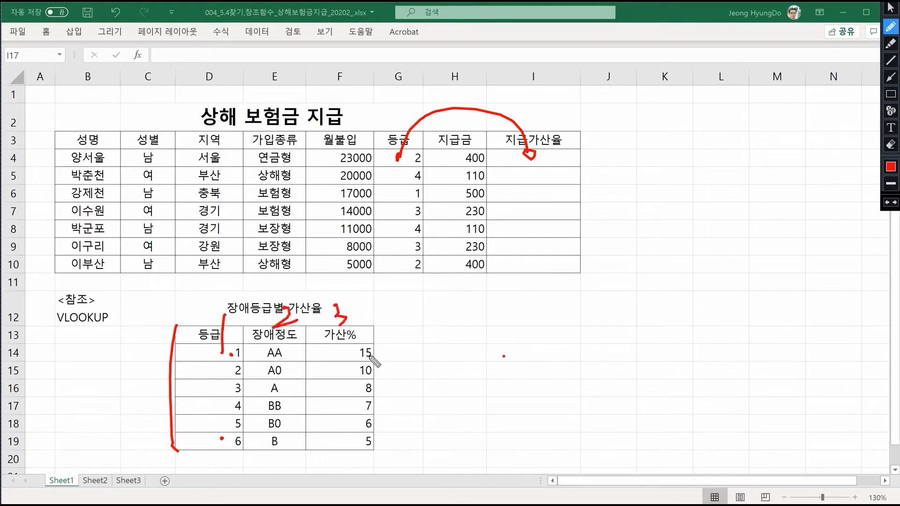
{"action": "left_click_drag", "start_coordinate": [373, 361], "coordinate": [375, 353]}
{"action": "mouse_move", "coordinate": [546, 159]}
{"action": "left_mouse_down"}
{"action": "mouse_move", "coordinate": [612, 141]}
{"action": "mouse_move", "coordinate": [605, 144]}
{"action": "left_mouse_up"}
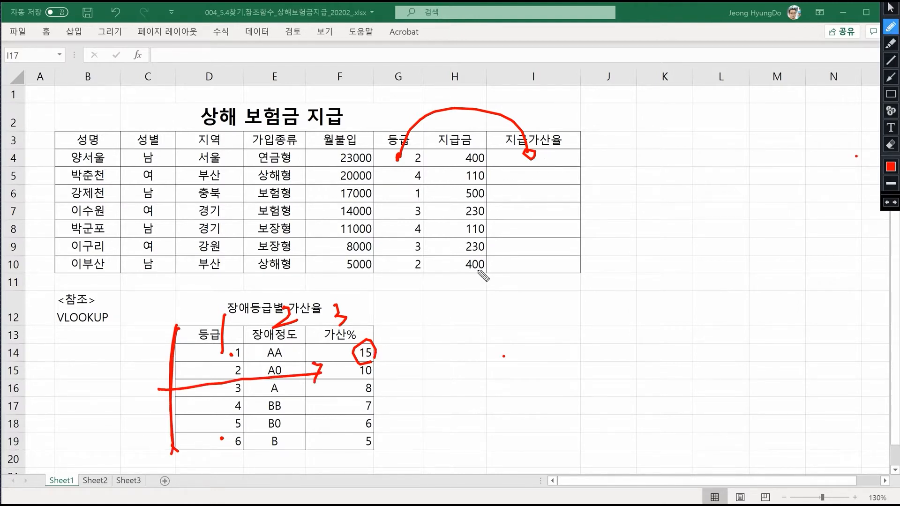
- Handwrite =vlookup(G4, D13:F19, 3) over the sheet beside the 지급가산율 column, and circle the handwritten 3 above 가산%
{"action": "mouse_move", "coordinate": [491, 177]}
{"action": "left_mouse_down"}
{"action": "mouse_move", "coordinate": [505, 186]}
{"action": "mouse_move", "coordinate": [566, 177]}
{"action": "mouse_move", "coordinate": [621, 190]}
{"action": "left_mouse_up"}
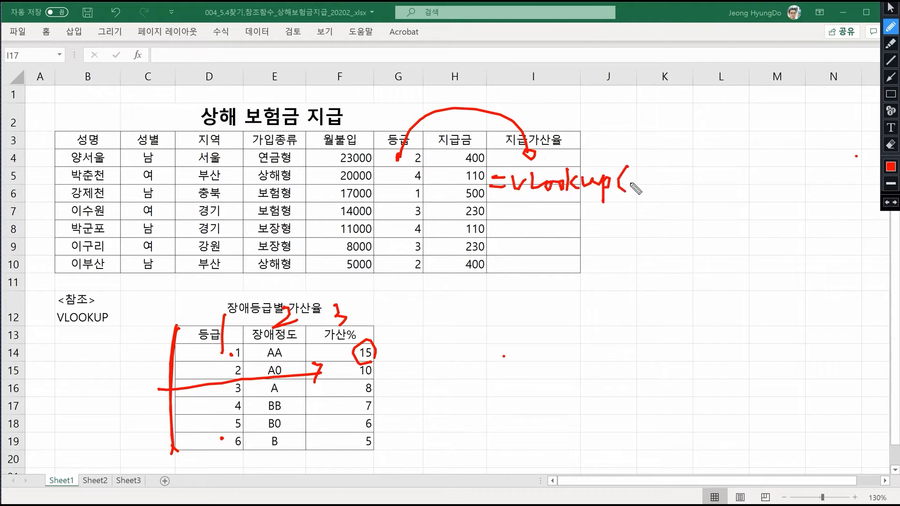
{"action": "mouse_move", "coordinate": [650, 173]}
{"action": "left_mouse_down"}
{"action": "mouse_move", "coordinate": [655, 187]}
{"action": "mouse_move", "coordinate": [675, 184]}
{"action": "left_mouse_up"}
{"action": "left_click_drag", "start_coordinate": [671, 173], "coordinate": [670, 189]}
{"action": "left_click", "coordinate": [678, 186]}
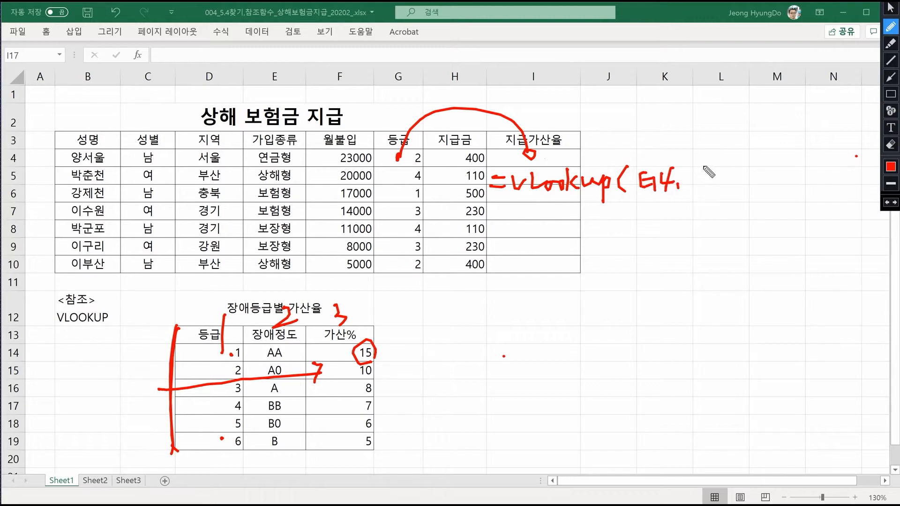
{"action": "mouse_move", "coordinate": [700, 164]}
{"action": "left_mouse_down"}
{"action": "mouse_move", "coordinate": [700, 180]}
{"action": "mouse_move", "coordinate": [717, 179]}
{"action": "left_mouse_up"}
{"action": "left_click", "coordinate": [729, 169]}
{"action": "left_click", "coordinate": [730, 174]}
{"action": "mouse_move", "coordinate": [753, 153]}
{"action": "left_mouse_down"}
{"action": "mouse_move", "coordinate": [761, 154]}
{"action": "mouse_move", "coordinate": [755, 172]}
{"action": "mouse_move", "coordinate": [766, 161]}
{"action": "left_mouse_up"}
{"action": "left_click_drag", "start_coordinate": [765, 160], "coordinate": [767, 172]}
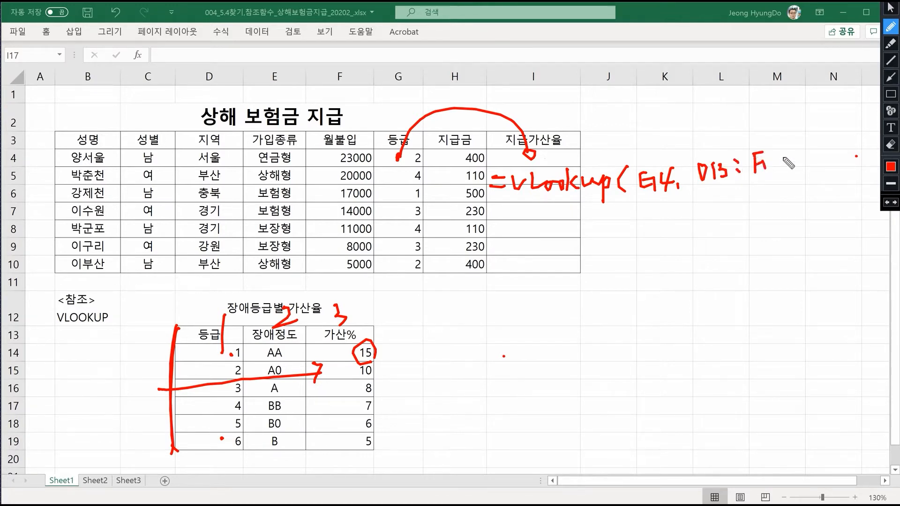
{"action": "mouse_move", "coordinate": [776, 151]}
{"action": "left_mouse_down"}
{"action": "mouse_move", "coordinate": [776, 162]}
{"action": "mouse_move", "coordinate": [796, 170]}
{"action": "left_mouse_up"}
{"action": "left_click", "coordinate": [797, 165]}
{"action": "left_click_drag", "start_coordinate": [357, 326], "coordinate": [361, 321]}
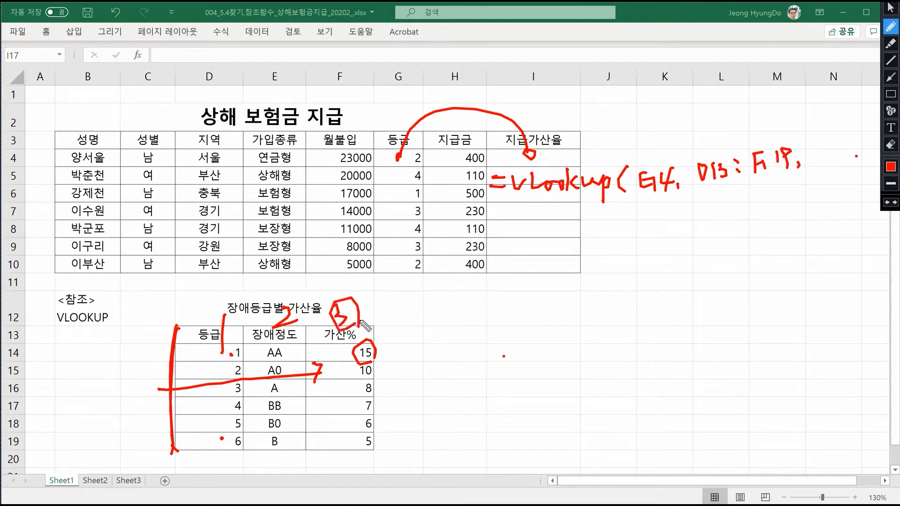
{"action": "mouse_move", "coordinate": [805, 148]}
{"action": "left_mouse_down"}
{"action": "mouse_move", "coordinate": [817, 160]}
{"action": "mouse_move", "coordinate": [805, 170]}
{"action": "left_mouse_up"}
{"action": "left_click_drag", "start_coordinate": [818, 134], "coordinate": [821, 177]}
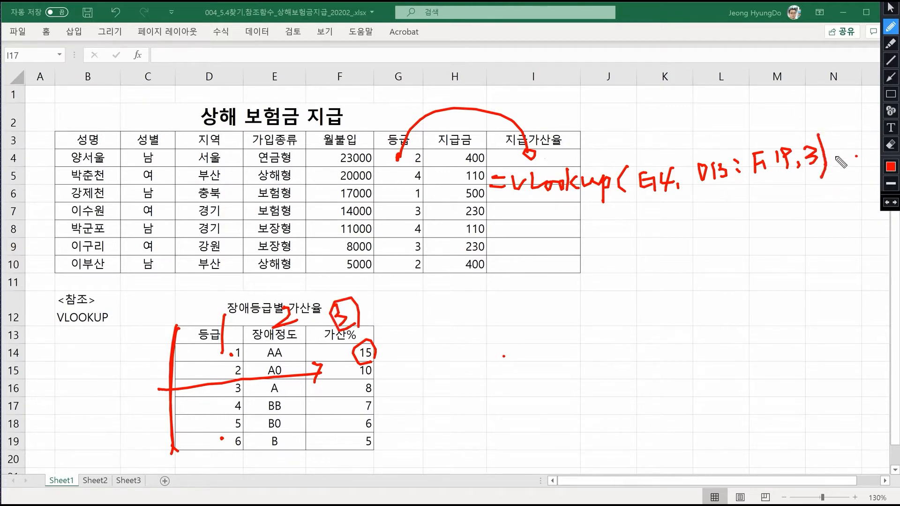
- Leave pen mode and insert the lookup and reference function VLOOKUP in cell I4
{"action": "left_click", "coordinate": [890, 7]}
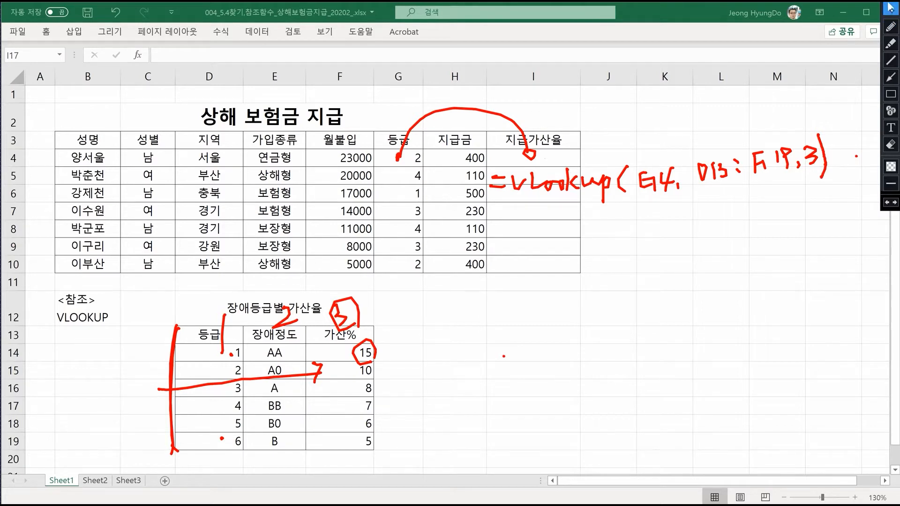
{"action": "left_click", "coordinate": [552, 159]}
{"action": "left_click", "coordinate": [220, 32]}
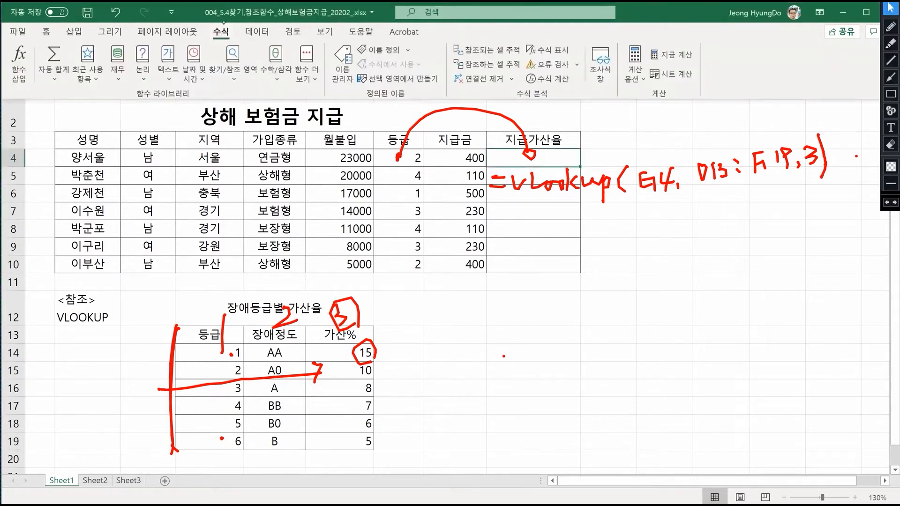
{"action": "left_click", "coordinate": [233, 65]}
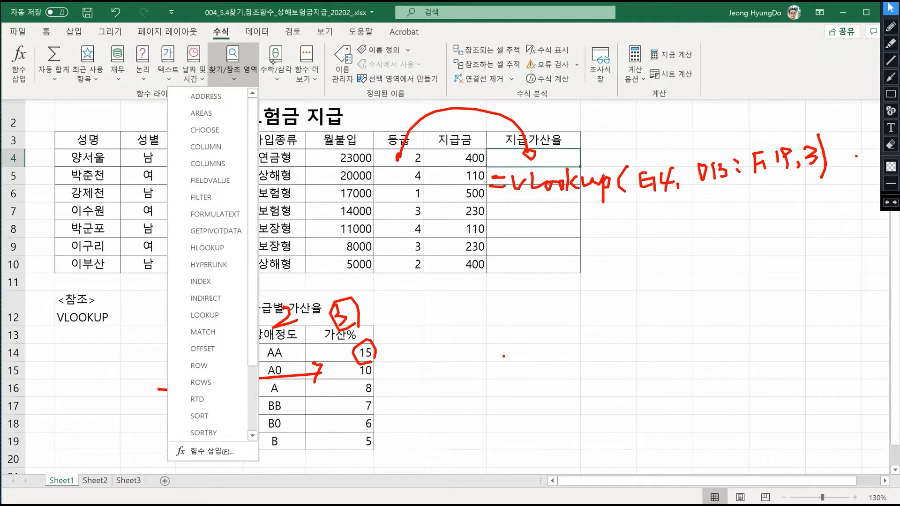
{"action": "left_click_drag", "start_coordinate": [252, 355], "coordinate": [253, 422]}
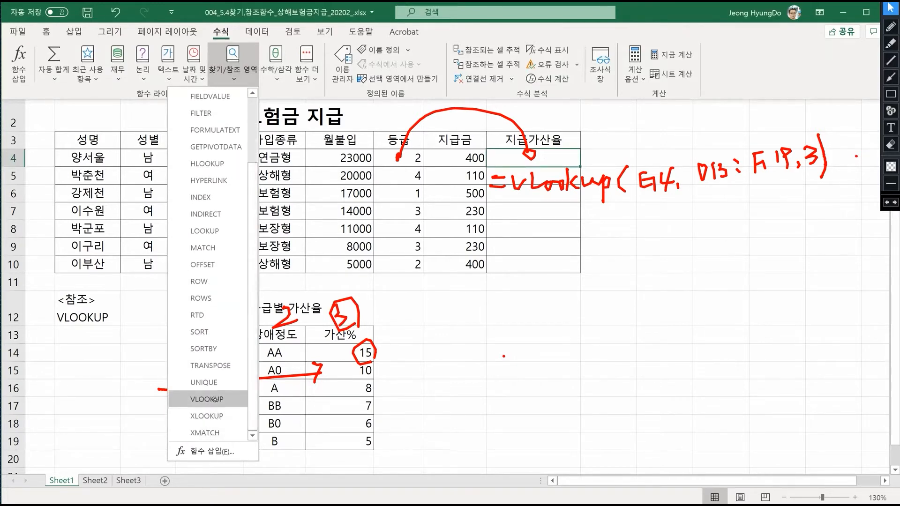
{"action": "left_click", "coordinate": [207, 399]}
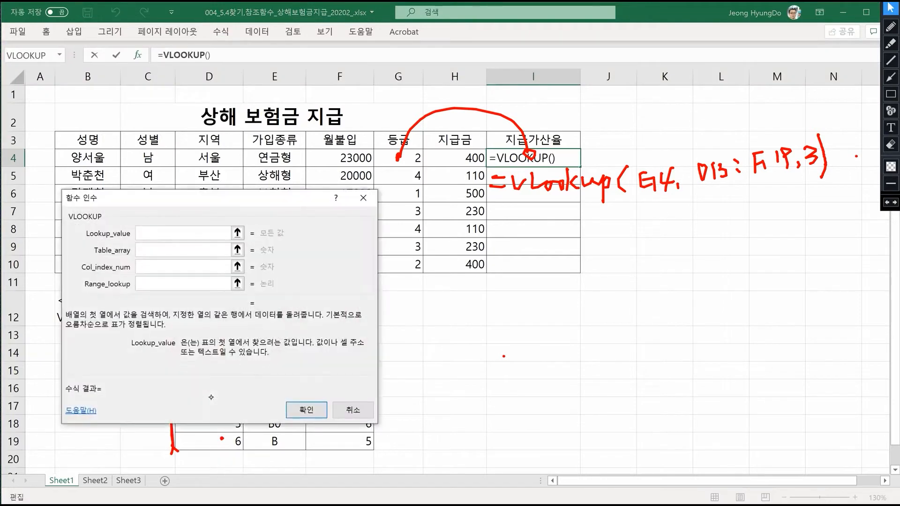
- Set VLOOKUP's Lookup_value to G4 and its Table_array to the absolute range $D$13:$F$19, keeping the dialog clear of the table
{"action": "left_click_drag", "start_coordinate": [141, 197], "coordinate": [575, 229]}
{"action": "left_click_drag", "start_coordinate": [682, 229], "coordinate": [243, 66]}
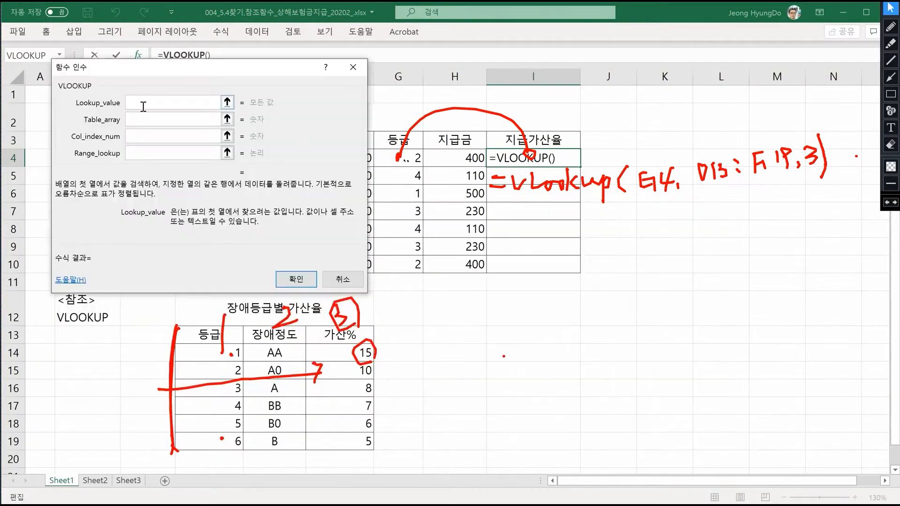
{"action": "left_click", "coordinate": [390, 161]}
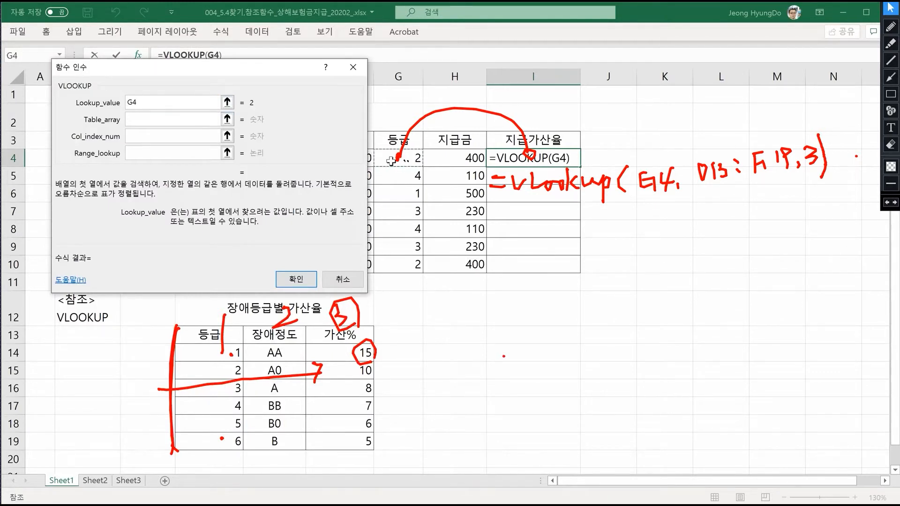
{"action": "left_click", "coordinate": [187, 123]}
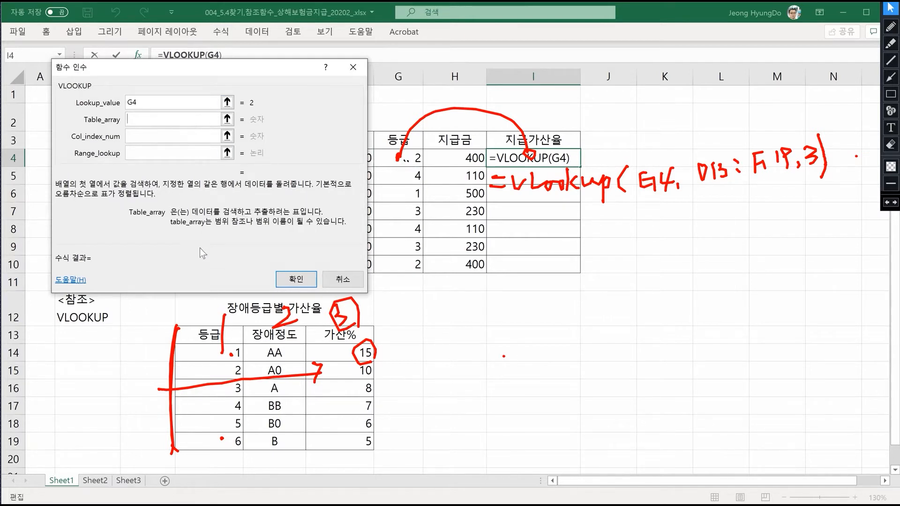
{"action": "left_click_drag", "start_coordinate": [194, 334], "coordinate": [344, 441]}
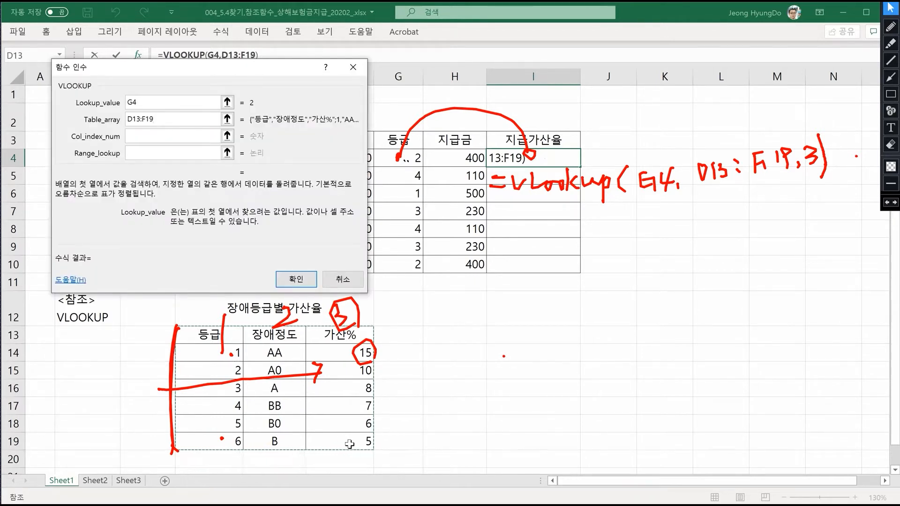
{"action": "key", "text": "F4"}
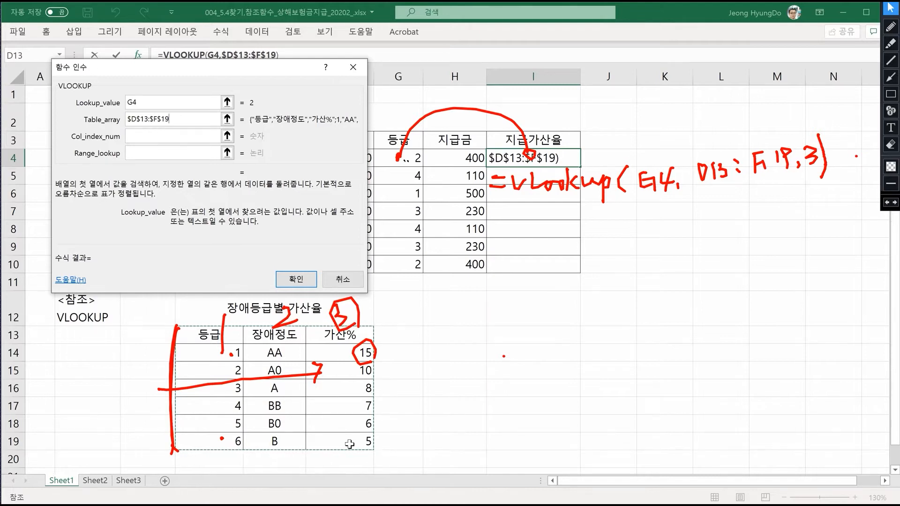
- Set Col_index_num to 3 and move on to the Range_lookup argument
{"action": "left_click", "coordinate": [136, 136]}
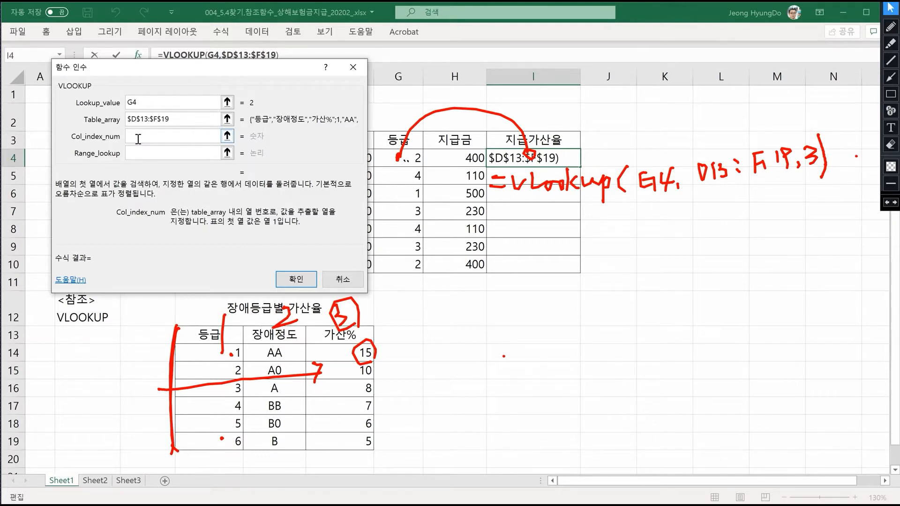
{"action": "type", "text": "3"}
{"action": "left_click", "coordinate": [136, 152]}
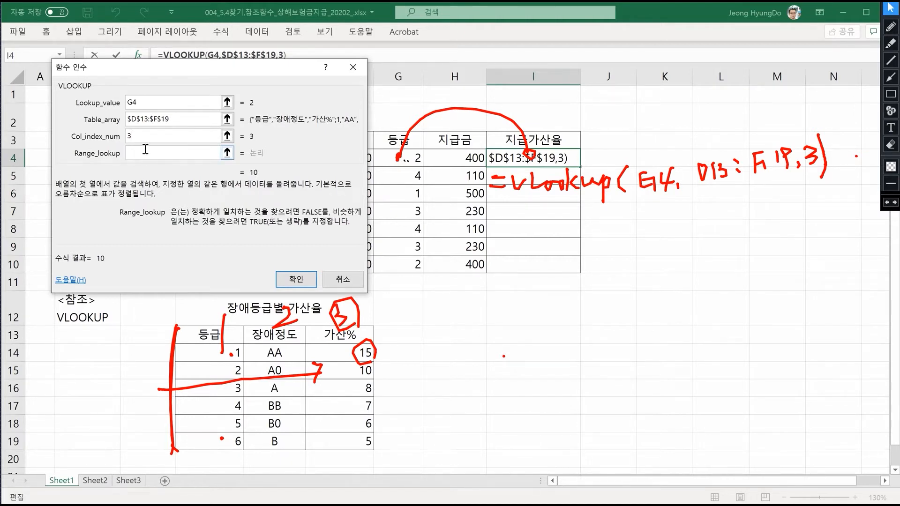
- Handwrite 0 with the note 정확하게 pointing at the Range_lookup argument, and write 공란 beside the empty field
{"action": "left_click", "coordinate": [891, 27]}
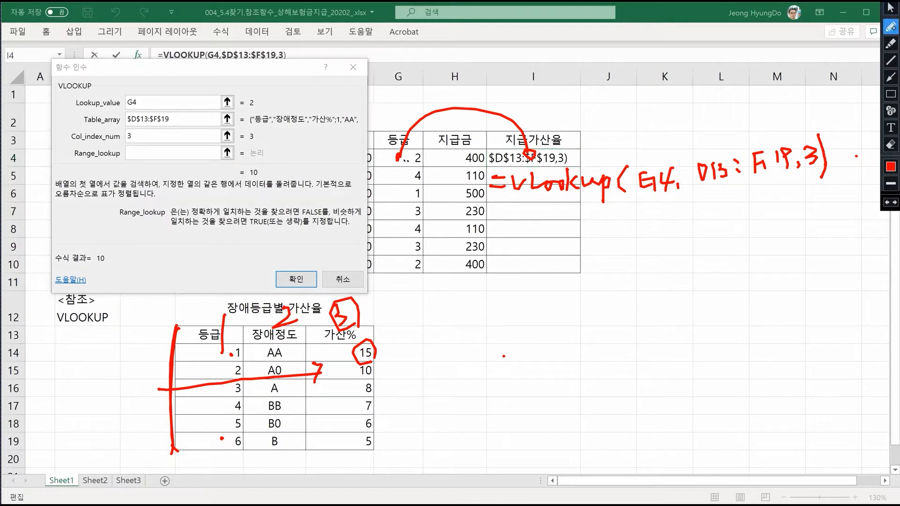
{"action": "mouse_move", "coordinate": [128, 202]}
{"action": "left_mouse_down"}
{"action": "mouse_move", "coordinate": [147, 164]}
{"action": "mouse_move", "coordinate": [151, 172]}
{"action": "left_mouse_up"}
{"action": "mouse_move", "coordinate": [112, 217]}
{"action": "left_mouse_down"}
{"action": "mouse_move", "coordinate": [136, 220]}
{"action": "mouse_move", "coordinate": [157, 206]}
{"action": "mouse_move", "coordinate": [206, 217]}
{"action": "mouse_move", "coordinate": [250, 188]}
{"action": "mouse_move", "coordinate": [302, 185]}
{"action": "mouse_move", "coordinate": [206, 230]}
{"action": "mouse_move", "coordinate": [308, 178]}
{"action": "left_mouse_up"}
{"action": "left_click", "coordinate": [123, 224]}
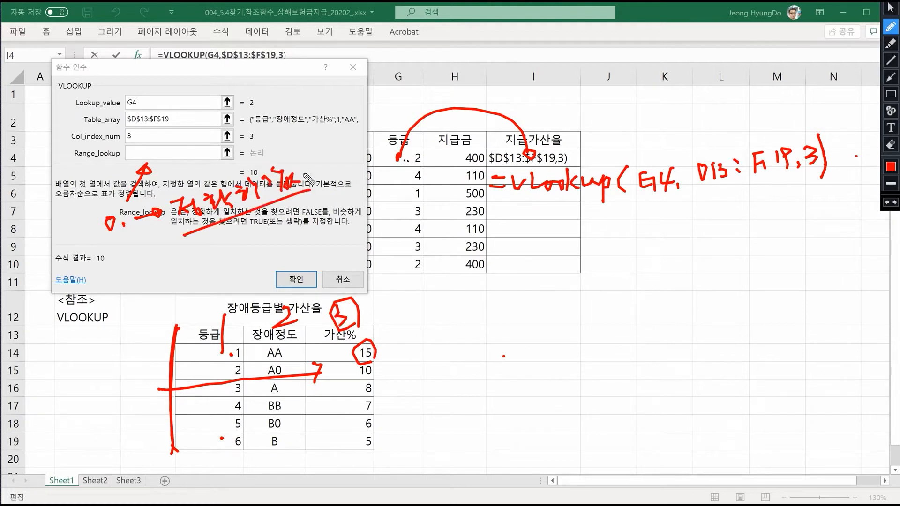
{"action": "mouse_move", "coordinate": [123, 270]}
{"action": "left_mouse_down"}
{"action": "mouse_move", "coordinate": [118, 286]}
{"action": "mouse_move", "coordinate": [141, 282]}
{"action": "left_mouse_up"}
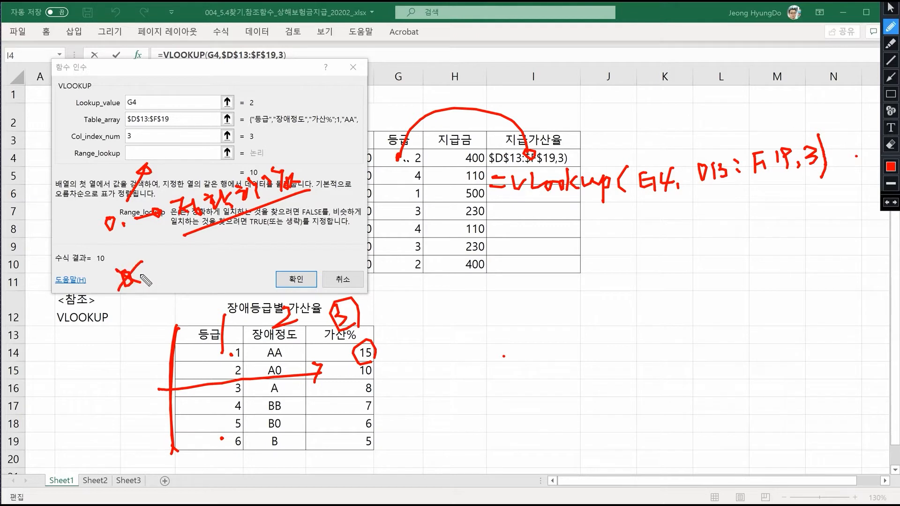
{"action": "mouse_move", "coordinate": [195, 151]}
{"action": "left_mouse_down"}
{"action": "mouse_move", "coordinate": [307, 158]}
{"action": "mouse_move", "coordinate": [334, 144]}
{"action": "left_mouse_up"}
{"action": "left_click", "coordinate": [315, 156]}
{"action": "left_click_drag", "start_coordinate": [335, 125], "coordinate": [347, 135]}
{"action": "left_click_drag", "start_coordinate": [334, 146], "coordinate": [361, 152]}
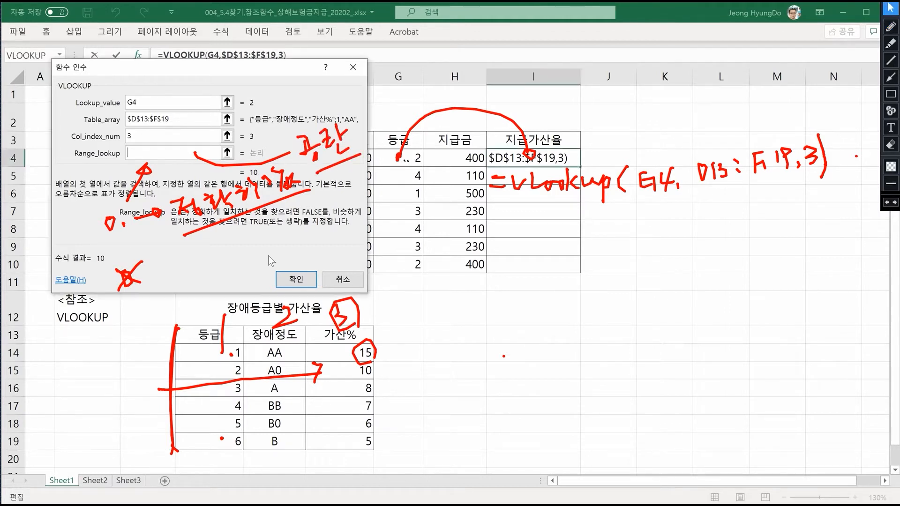
- Accept the VLOOKUP function with Range_lookup left blank and, with the pen marks cleared, fill the formula from I4 down to I10
{"action": "left_click", "coordinate": [297, 280]}
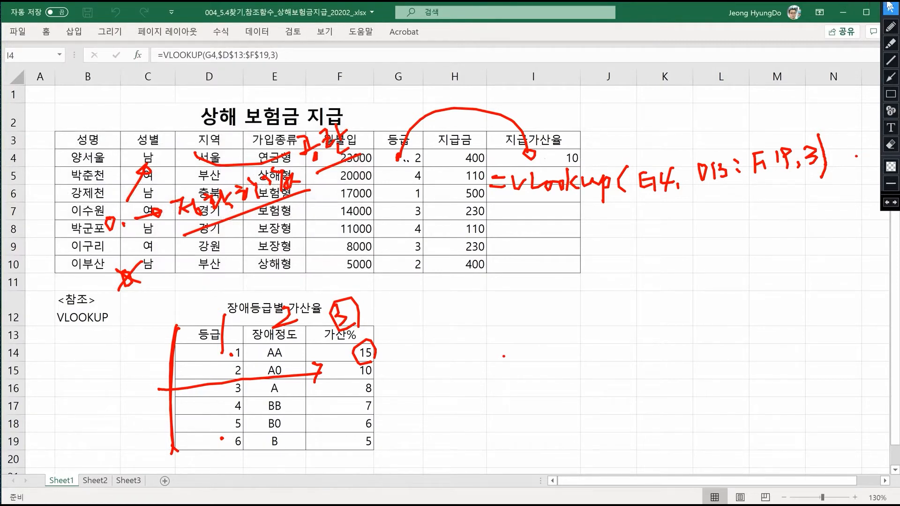
{"action": "left_click", "coordinate": [889, 6]}
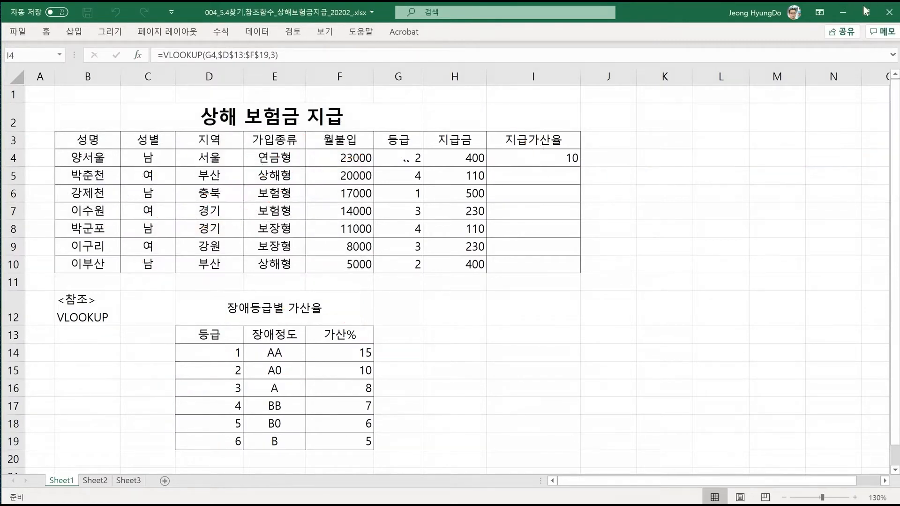
{"action": "left_click", "coordinate": [568, 156]}
{"action": "left_click_drag", "start_coordinate": [579, 180], "coordinate": [564, 265]}
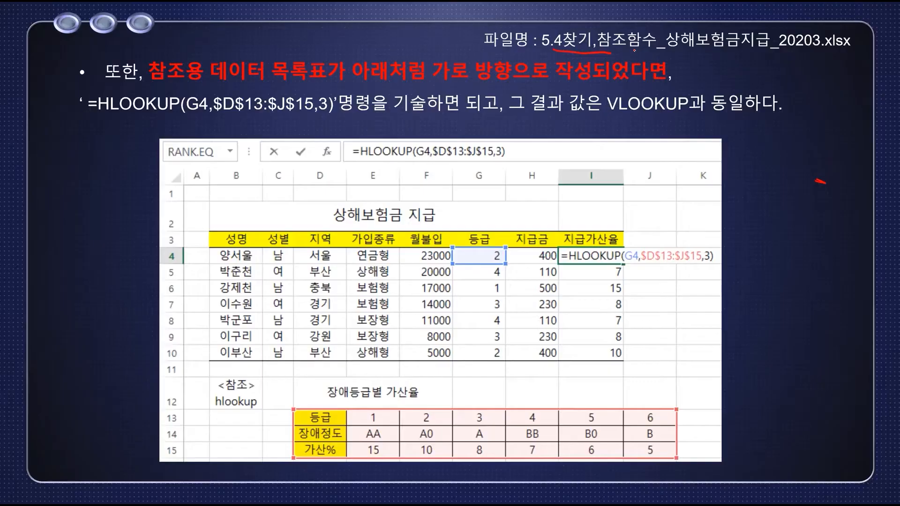
{"action": "mouse_move", "coordinate": [595, 49]}
{"action": "left_mouse_down"}
{"action": "mouse_move", "coordinate": [591, 40]}
{"action": "mouse_move", "coordinate": [640, 52]}
{"action": "left_mouse_up"}
{"action": "left_click_drag", "start_coordinate": [99, 110], "coordinate": [171, 115]}
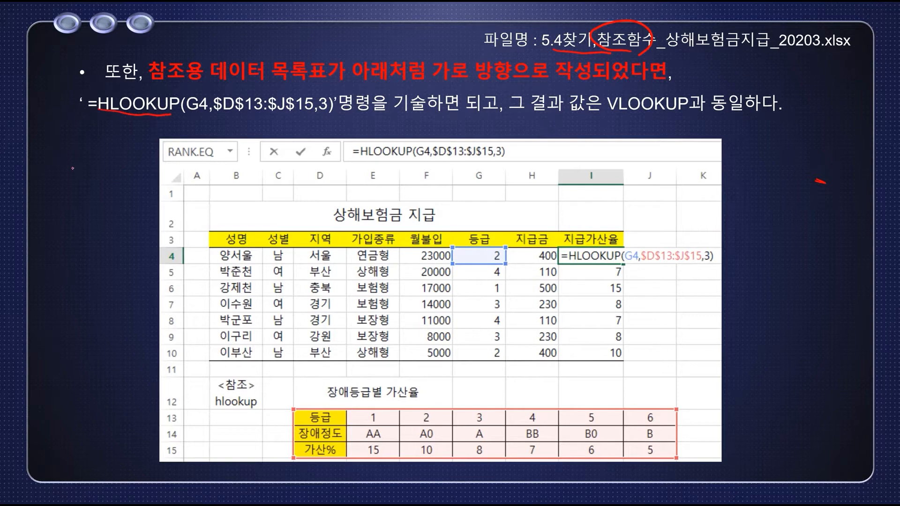
{"action": "left_click_drag", "start_coordinate": [48, 173], "coordinate": [151, 176]}
{"action": "left_click_drag", "start_coordinate": [52, 175], "coordinate": [47, 242]}
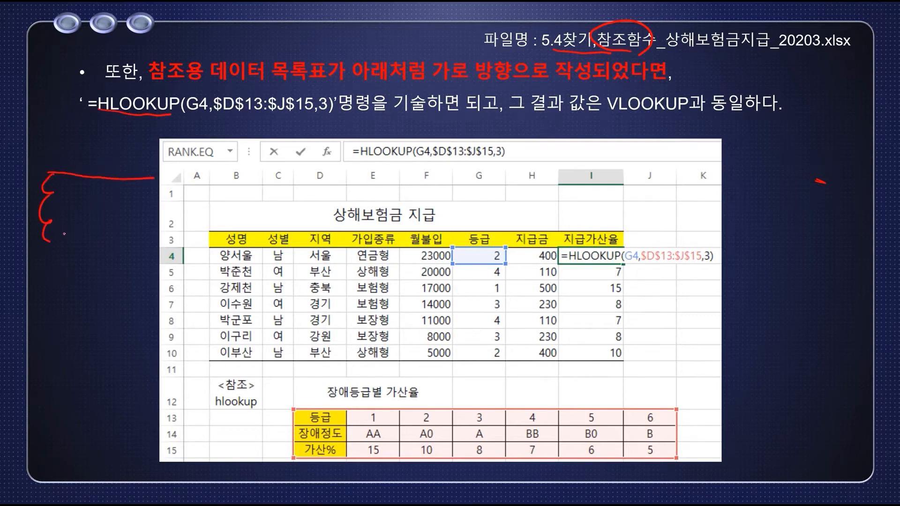
{"action": "left_click_drag", "start_coordinate": [95, 166], "coordinate": [96, 179]}
{"action": "left_click_drag", "start_coordinate": [68, 246], "coordinate": [72, 234]}
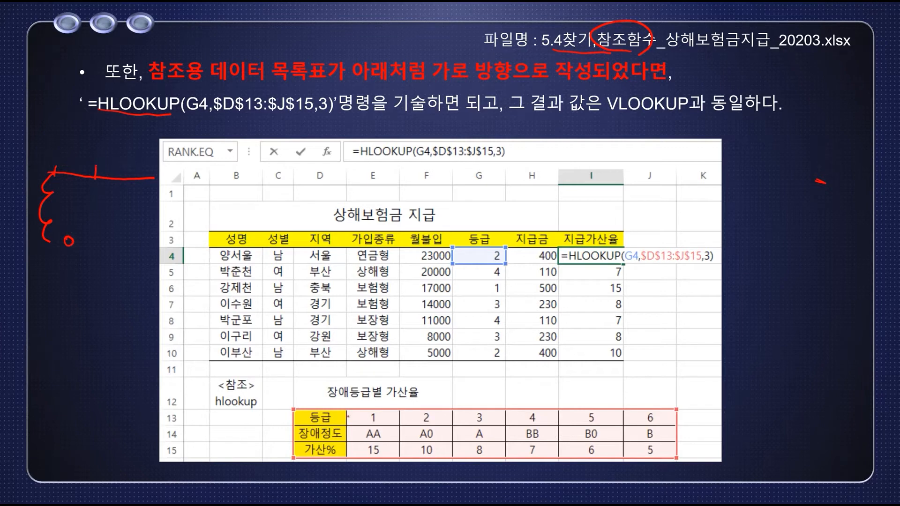
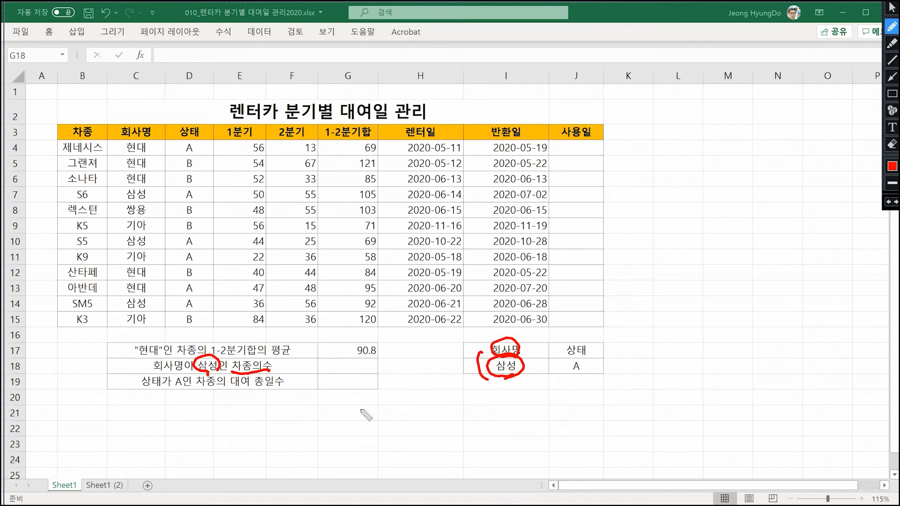
- Handwrite an arrow down the 회사명 column and a =counta(D, 2, criteria) note below the summary table, linking its criteria to I17:I18
{"action": "left_click_drag", "start_coordinate": [142, 139], "coordinate": [140, 235]}
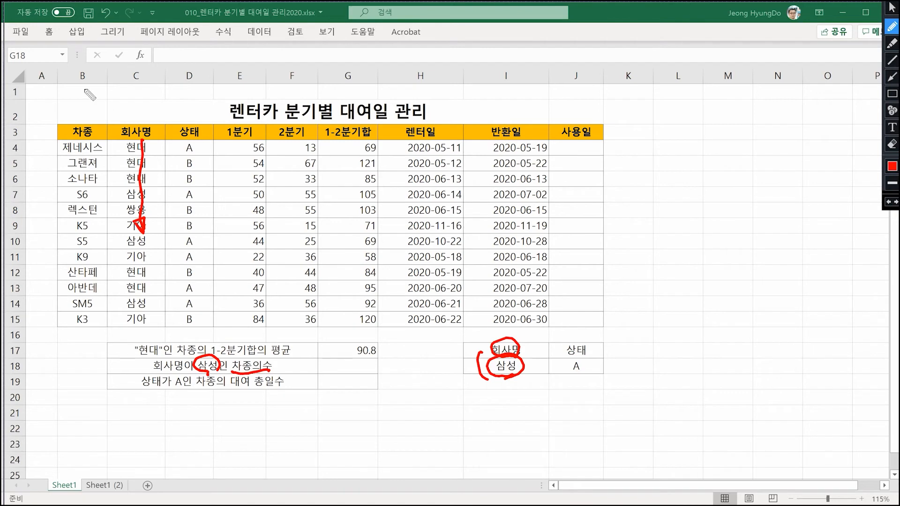
{"action": "left_click_drag", "start_coordinate": [192, 407], "coordinate": [208, 407]}
{"action": "left_click_drag", "start_coordinate": [192, 419], "coordinate": [208, 418]}
{"action": "mouse_move", "coordinate": [224, 407]}
{"action": "left_mouse_down"}
{"action": "mouse_move", "coordinate": [223, 420]}
{"action": "mouse_move", "coordinate": [271, 412]}
{"action": "mouse_move", "coordinate": [284, 422]}
{"action": "mouse_move", "coordinate": [299, 407]}
{"action": "mouse_move", "coordinate": [321, 426]}
{"action": "left_mouse_up"}
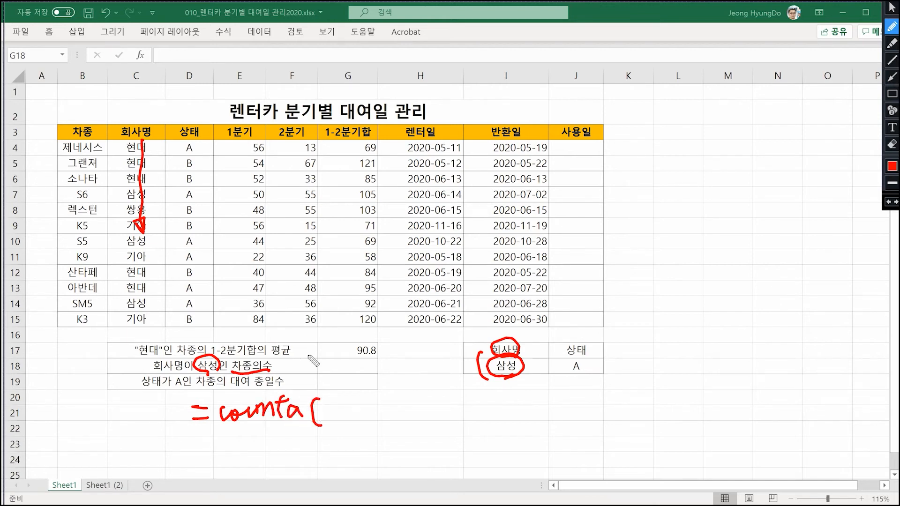
{"action": "mouse_move", "coordinate": [332, 406]}
{"action": "left_mouse_down"}
{"action": "mouse_move", "coordinate": [332, 421]}
{"action": "mouse_move", "coordinate": [366, 421]}
{"action": "left_mouse_up"}
{"action": "mouse_move", "coordinate": [375, 395]}
{"action": "left_mouse_down"}
{"action": "mouse_move", "coordinate": [388, 392]}
{"action": "mouse_move", "coordinate": [399, 411]}
{"action": "left_mouse_up"}
{"action": "left_click_drag", "start_coordinate": [412, 404], "coordinate": [411, 411]}
{"action": "left_click_drag", "start_coordinate": [434, 381], "coordinate": [437, 383]}
{"action": "mouse_move", "coordinate": [482, 357]}
{"action": "left_mouse_down"}
{"action": "mouse_move", "coordinate": [438, 383]}
{"action": "mouse_move", "coordinate": [448, 385]}
{"action": "left_mouse_up"}
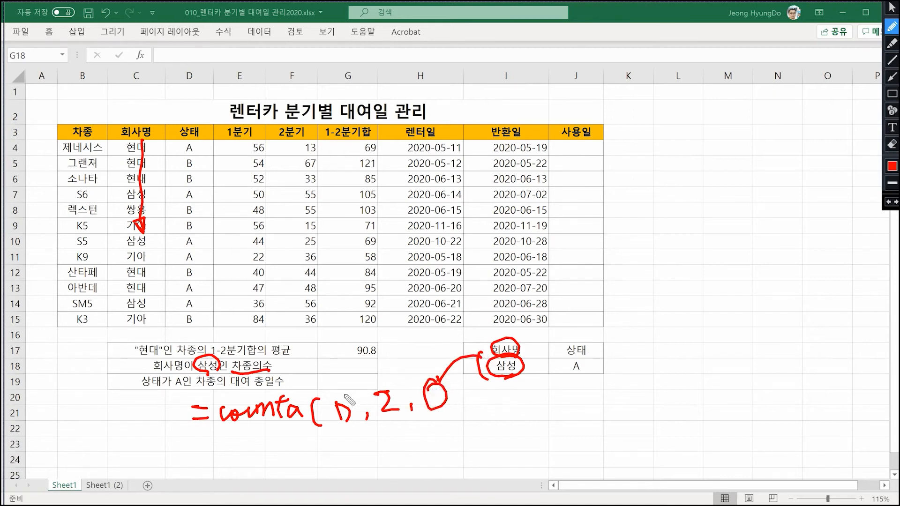
- Handwrite a second formula line, =counta(B3:J15, 2, I17:18), beneath the first note
{"action": "mouse_move", "coordinate": [199, 450]}
{"action": "left_mouse_down"}
{"action": "mouse_move", "coordinate": [210, 451]}
{"action": "mouse_move", "coordinate": [210, 461]}
{"action": "mouse_move", "coordinate": [282, 455]}
{"action": "mouse_move", "coordinate": [287, 446]}
{"action": "mouse_move", "coordinate": [319, 468]}
{"action": "mouse_move", "coordinate": [369, 459]}
{"action": "left_mouse_up"}
{"action": "left_click", "coordinate": [347, 449]}
{"action": "left_click", "coordinate": [377, 448]}
{"action": "left_click", "coordinate": [377, 455]}
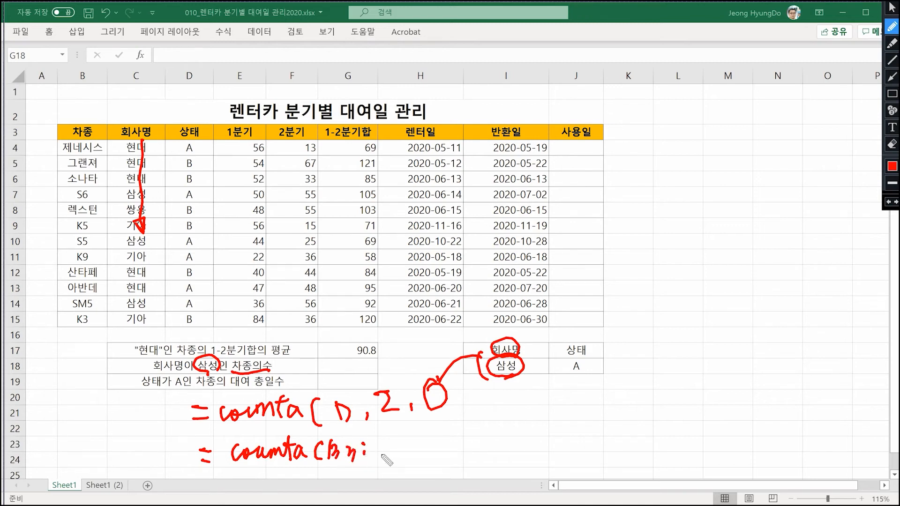
{"action": "mouse_move", "coordinate": [377, 443]}
{"action": "left_mouse_down"}
{"action": "mouse_move", "coordinate": [381, 462]}
{"action": "mouse_move", "coordinate": [398, 458]}
{"action": "left_mouse_up"}
{"action": "mouse_move", "coordinate": [411, 441]}
{"action": "left_mouse_down"}
{"action": "mouse_move", "coordinate": [415, 456]}
{"action": "mouse_move", "coordinate": [463, 451]}
{"action": "left_mouse_up"}
{"action": "left_click", "coordinate": [422, 449]}
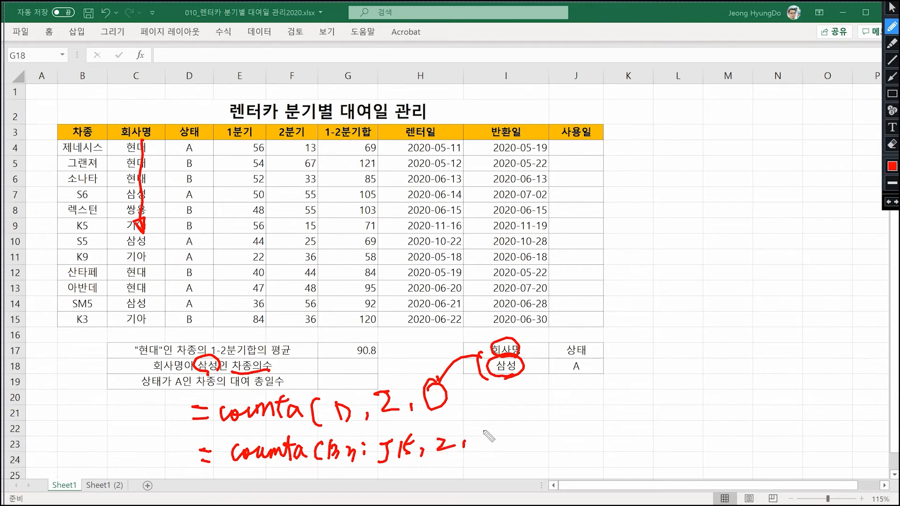
{"action": "left_click_drag", "start_coordinate": [486, 432], "coordinate": [485, 441]}
{"action": "left_click_drag", "start_coordinate": [480, 443], "coordinate": [517, 445]}
{"action": "left_click", "coordinate": [519, 433]}
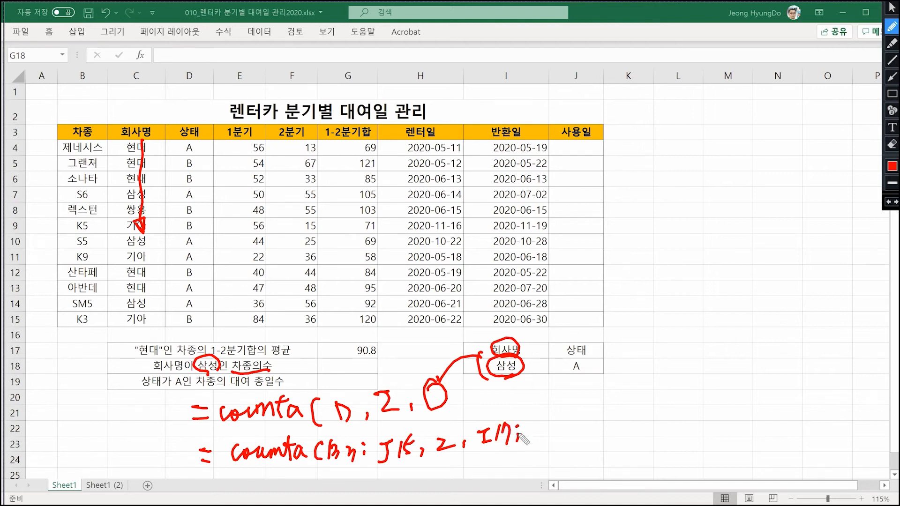
{"action": "mouse_move", "coordinate": [531, 420]}
{"action": "left_mouse_down"}
{"action": "mouse_move", "coordinate": [529, 436]}
{"action": "mouse_move", "coordinate": [542, 417]}
{"action": "mouse_move", "coordinate": [558, 433]}
{"action": "mouse_move", "coordinate": [546, 445]}
{"action": "left_mouse_up"}
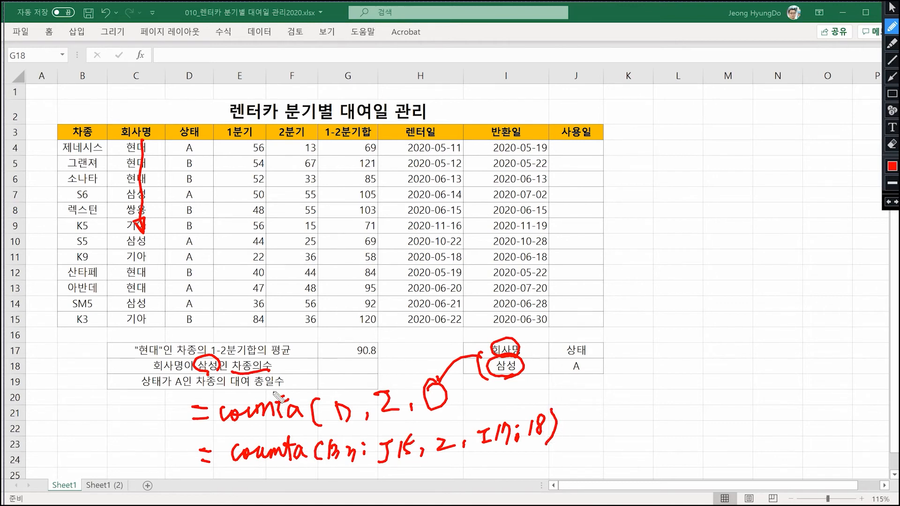
- Start the DCOUNTA function in G18 by searching the function wizard for dcounta
{"action": "left_click", "coordinate": [891, 7]}
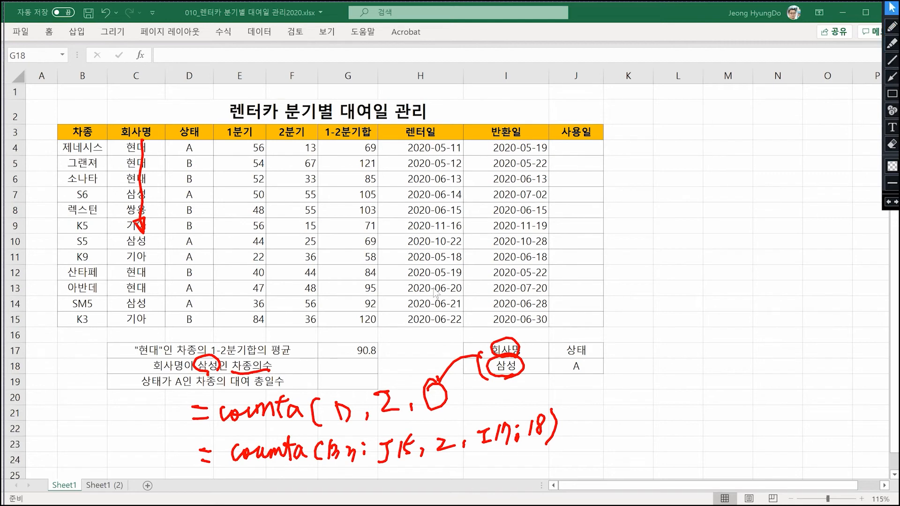
{"action": "left_click", "coordinate": [334, 367]}
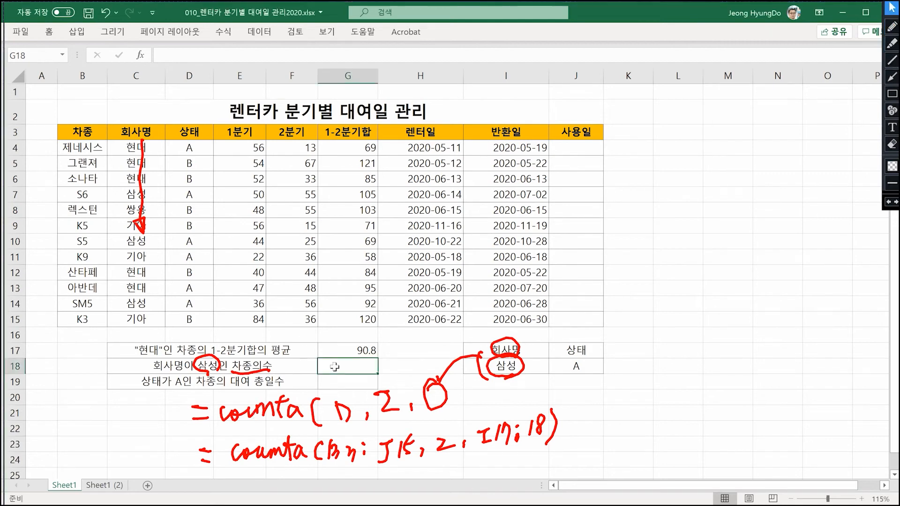
{"action": "left_click", "coordinate": [140, 55]}
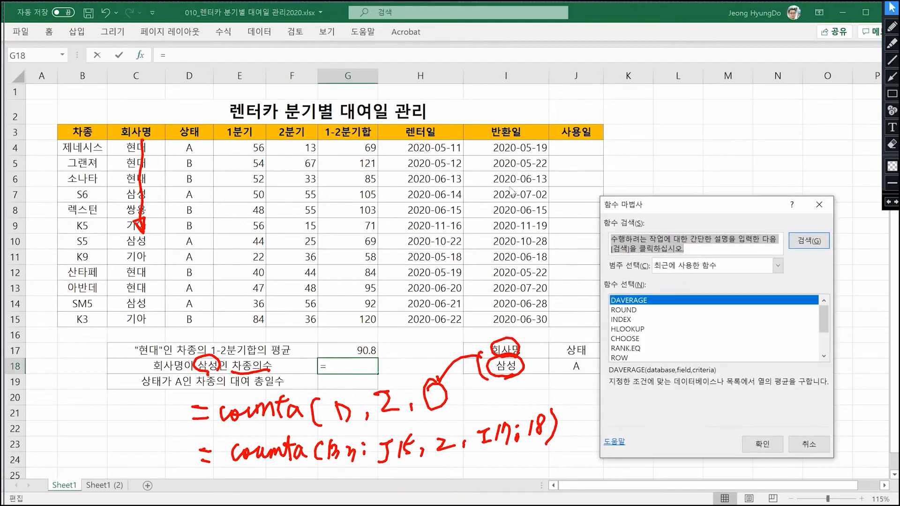
{"action": "type", "text": "dcounta"}
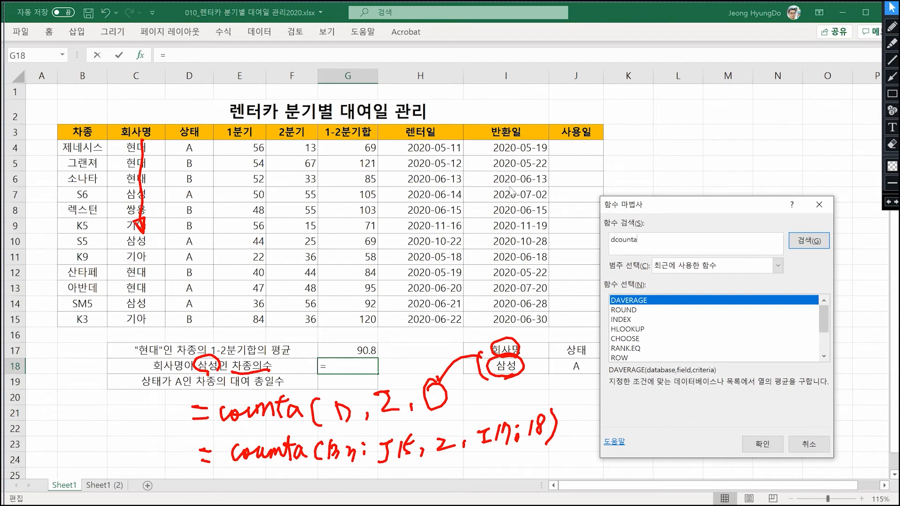
{"action": "key", "text": "Return"}
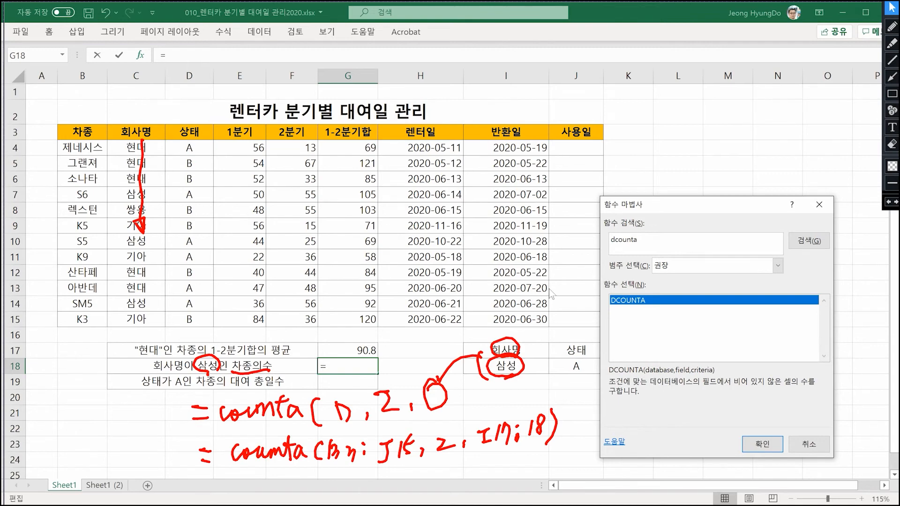
{"action": "double_click", "coordinate": [638, 301]}
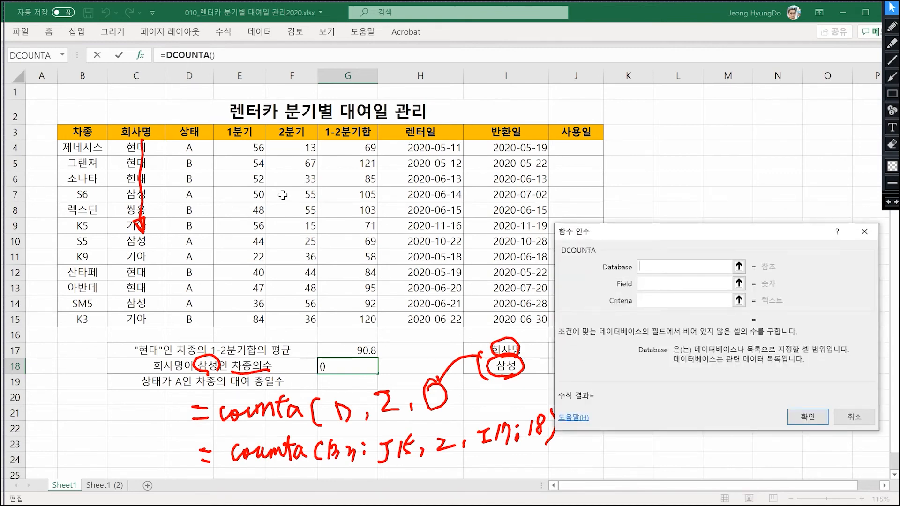
- Complete DCOUNTA with Database B3:J15, Field 2 and Criteria I17:I18, and accept the formula
{"action": "left_click_drag", "start_coordinate": [96, 138], "coordinate": [572, 321]}
{"action": "left_click", "coordinate": [647, 284]}
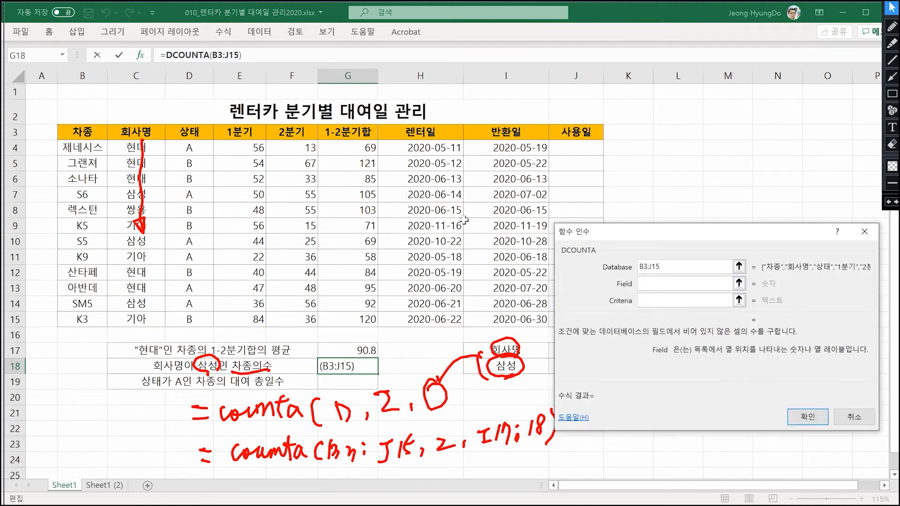
{"action": "type", "text": "2"}
{"action": "left_click", "coordinate": [662, 301]}
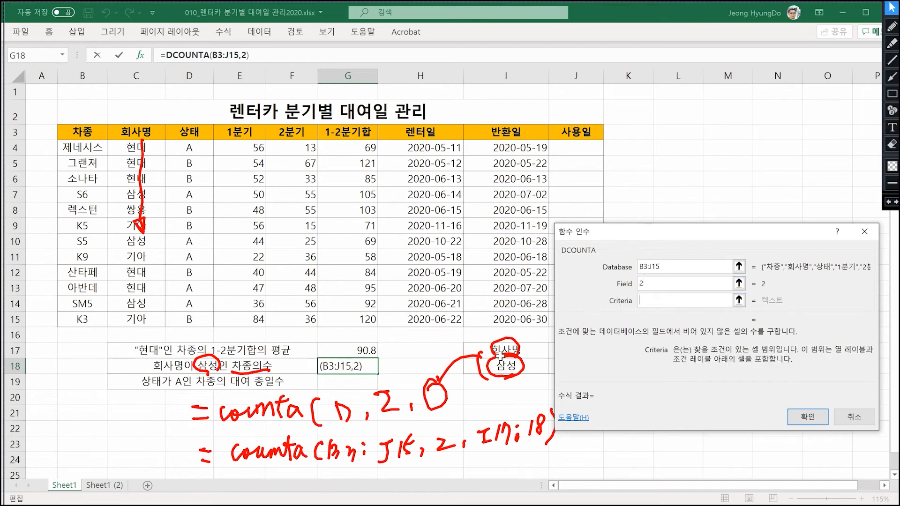
{"action": "left_click_drag", "start_coordinate": [536, 346], "coordinate": [537, 373]}
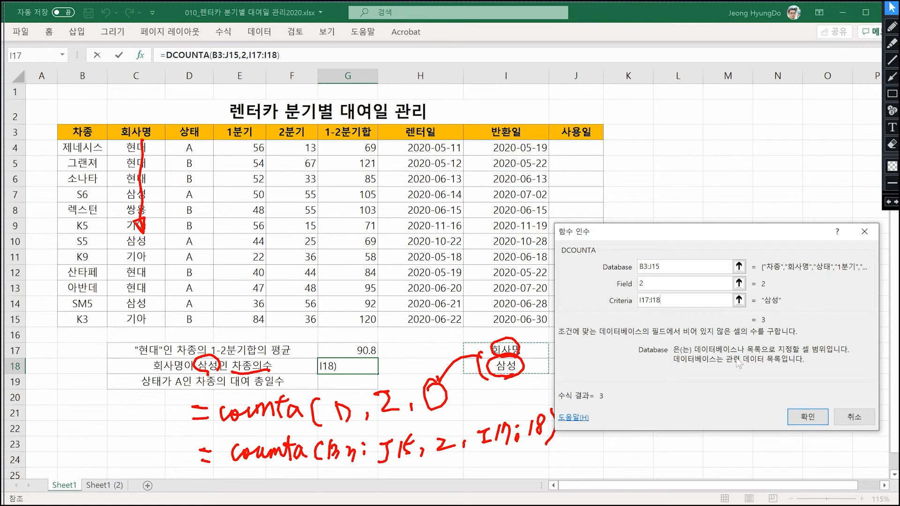
{"action": "left_click", "coordinate": [804, 414]}
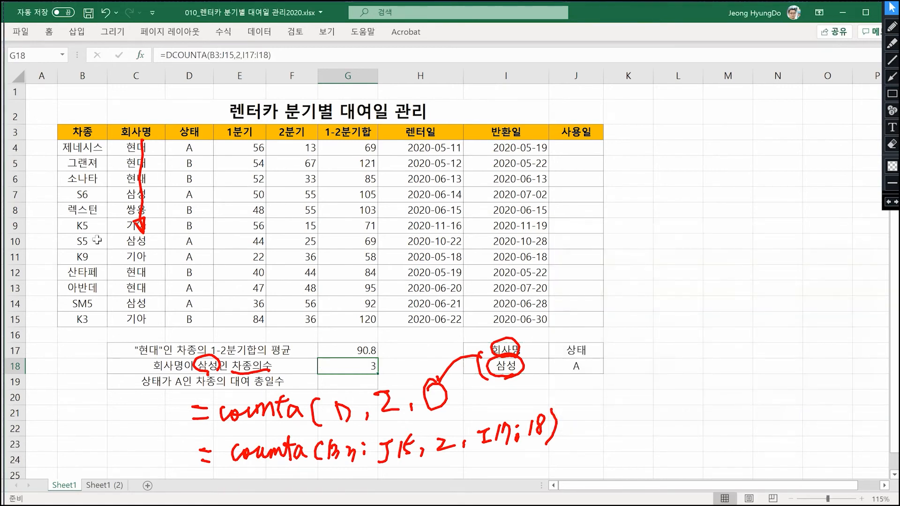
- Mark the three 삼성 entries in the 회사명 column with the red pen and clear all pen marks
{"action": "left_click", "coordinate": [892, 26]}
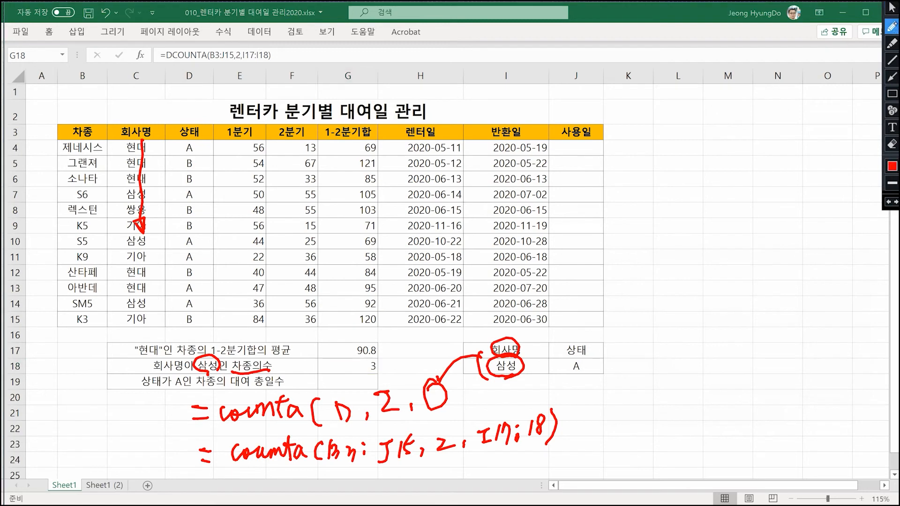
{"action": "left_click_drag", "start_coordinate": [118, 191], "coordinate": [120, 196]}
{"action": "left_click", "coordinate": [119, 242]}
{"action": "left_click_drag", "start_coordinate": [118, 298], "coordinate": [117, 306]}
{"action": "left_click", "coordinate": [895, 3]}
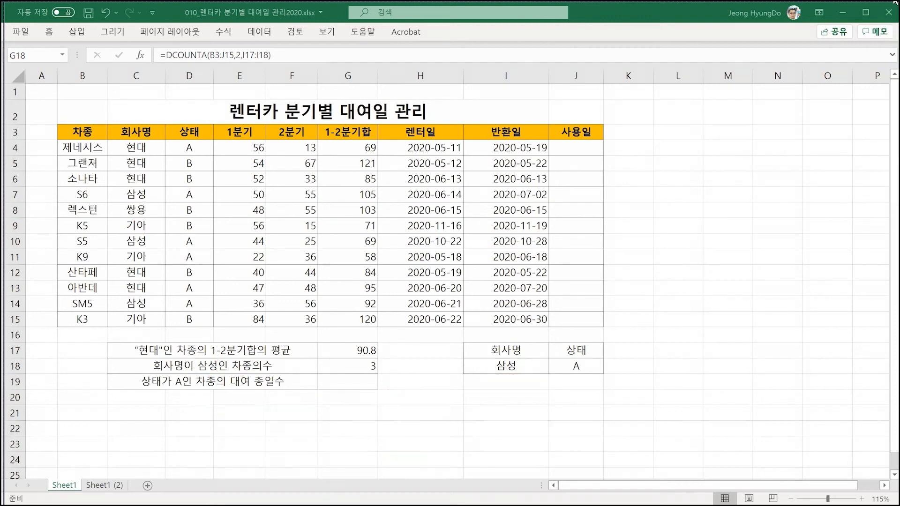
- Underline 상태가 and circle A in the third summary label, tick three 상태 entries and draw an arrow from 렌터일 to 사용일 in row 4
{"action": "mouse_move", "coordinate": [890, 6]}
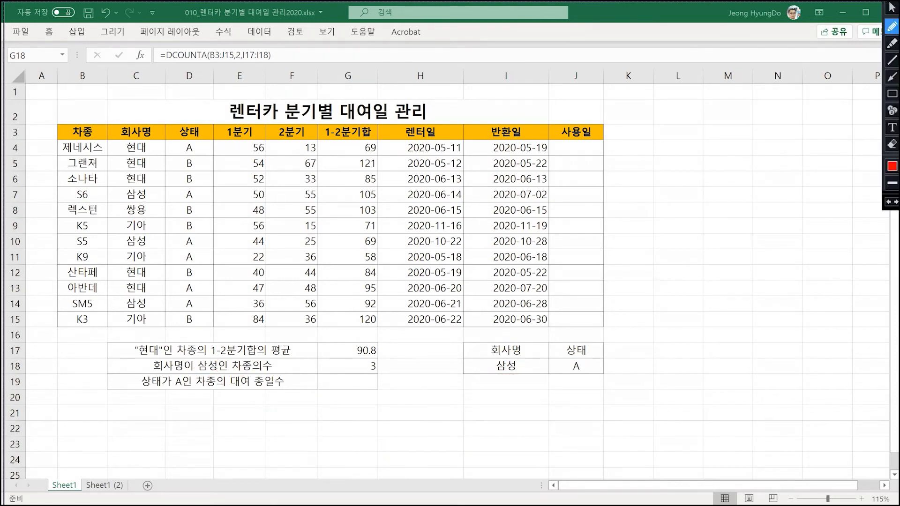
{"action": "mouse_move", "coordinate": [142, 393]}
{"action": "left_mouse_down"}
{"action": "mouse_move", "coordinate": [186, 397]}
{"action": "mouse_move", "coordinate": [201, 377]}
{"action": "mouse_move", "coordinate": [197, 393]}
{"action": "left_mouse_up"}
{"action": "left_click_drag", "start_coordinate": [198, 138], "coordinate": [212, 131]}
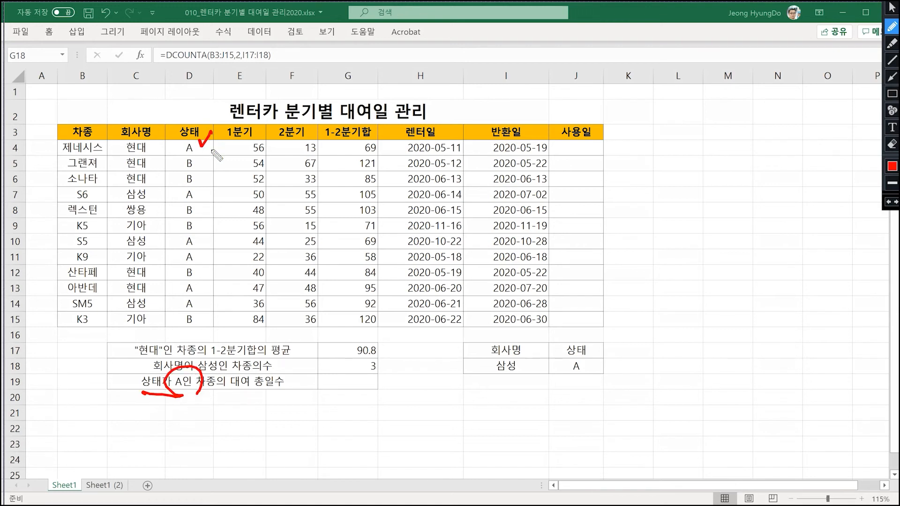
{"action": "left_click_drag", "start_coordinate": [201, 188], "coordinate": [214, 183]}
{"action": "left_click_drag", "start_coordinate": [204, 228], "coordinate": [217, 220]}
{"action": "left_click_drag", "start_coordinate": [441, 153], "coordinate": [558, 147]}
{"action": "left_click_drag", "start_coordinate": [549, 140], "coordinate": [538, 159]}
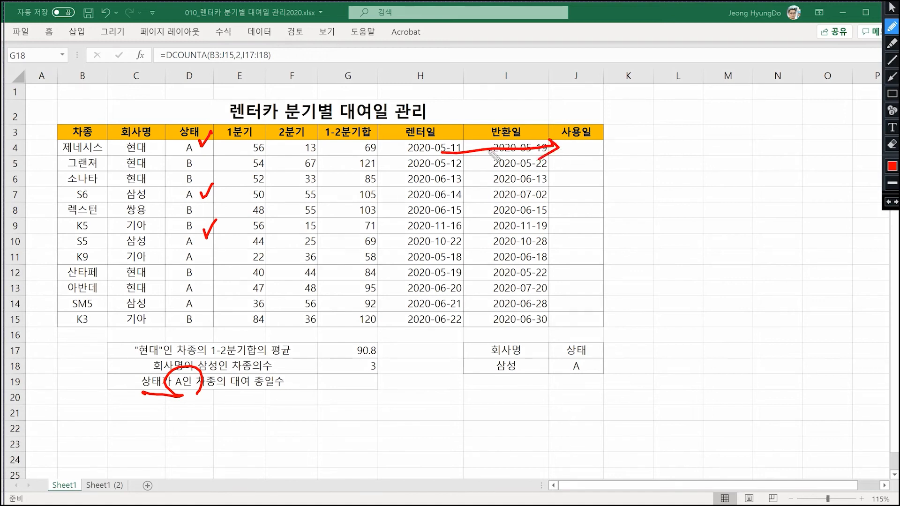
- Outline cell G19 and handwrite the start of its formula, =DSUM(B3:J15, with a trailing comma, below the summary table
{"action": "left_click_drag", "start_coordinate": [370, 389], "coordinate": [363, 387]}
{"action": "mouse_move", "coordinate": [274, 401]}
{"action": "left_mouse_down"}
{"action": "mouse_move", "coordinate": [278, 419]}
{"action": "mouse_move", "coordinate": [324, 412]}
{"action": "mouse_move", "coordinate": [347, 426]}
{"action": "left_mouse_up"}
{"action": "left_click_drag", "start_coordinate": [241, 409], "coordinate": [258, 419]}
{"action": "mouse_move", "coordinate": [371, 398]}
{"action": "left_mouse_down"}
{"action": "mouse_move", "coordinate": [377, 424]}
{"action": "mouse_move", "coordinate": [409, 424]}
{"action": "left_mouse_up"}
{"action": "left_click", "coordinate": [408, 411]}
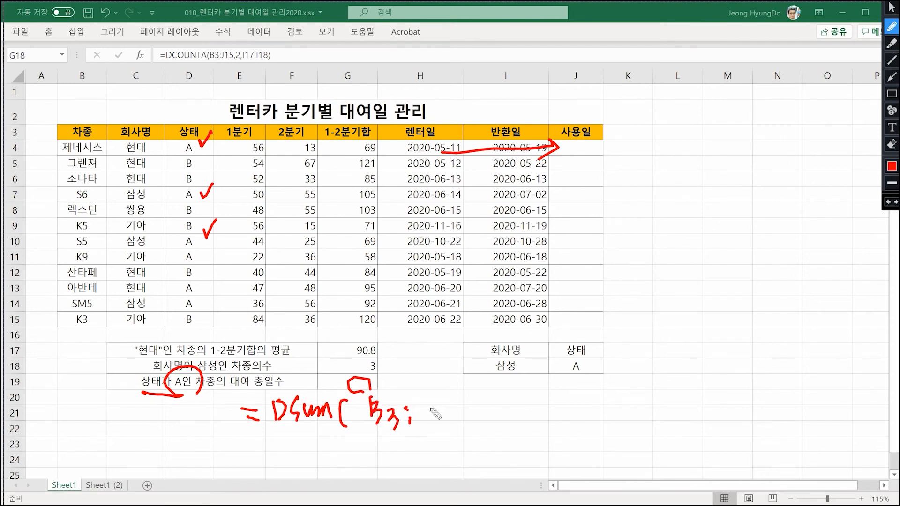
{"action": "left_click_drag", "start_coordinate": [421, 402], "coordinate": [438, 397]}
{"action": "mouse_move", "coordinate": [430, 400]}
{"action": "left_mouse_down"}
{"action": "mouse_move", "coordinate": [421, 421]}
{"action": "mouse_move", "coordinate": [443, 420]}
{"action": "left_mouse_up"}
{"action": "mouse_move", "coordinate": [452, 403]}
{"action": "left_mouse_down"}
{"action": "mouse_move", "coordinate": [453, 420]}
{"action": "mouse_move", "coordinate": [462, 399]}
{"action": "mouse_move", "coordinate": [463, 425]}
{"action": "left_mouse_up"}
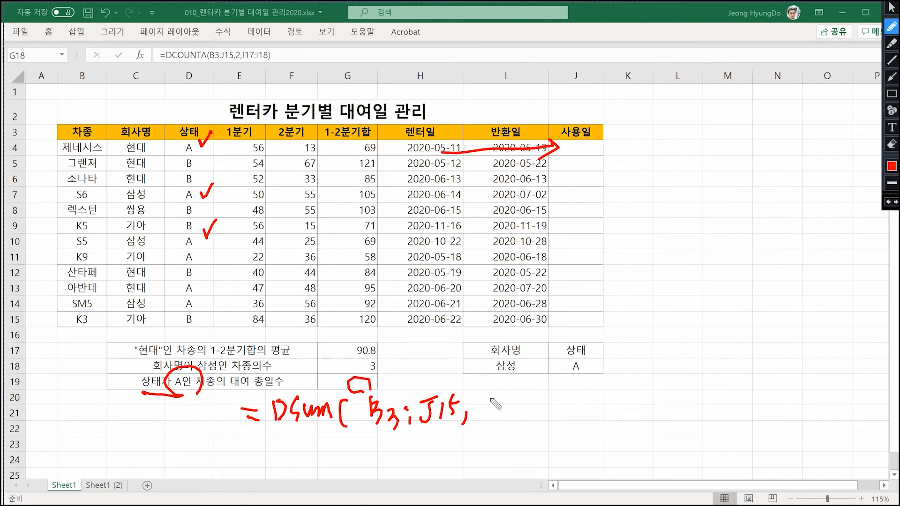
- Number the table columns 1 to 9 by hand and write 9 as the field argument of the DSUM note
{"action": "mouse_move", "coordinate": [93, 195]}
{"action": "left_mouse_down"}
{"action": "mouse_move", "coordinate": [88, 219]}
{"action": "mouse_move", "coordinate": [141, 214]}
{"action": "left_mouse_up"}
{"action": "left_click_drag", "start_coordinate": [174, 207], "coordinate": [186, 218]}
{"action": "left_click_drag", "start_coordinate": [237, 199], "coordinate": [242, 215]}
{"action": "left_click_drag", "start_coordinate": [281, 190], "coordinate": [276, 216]}
{"action": "left_click_drag", "start_coordinate": [280, 199], "coordinate": [336, 208]}
{"action": "left_click_drag", "start_coordinate": [401, 196], "coordinate": [407, 214]}
{"action": "left_click_drag", "start_coordinate": [493, 192], "coordinate": [497, 212]}
{"action": "mouse_move", "coordinate": [545, 195]}
{"action": "left_mouse_down"}
{"action": "mouse_move", "coordinate": [560, 201]}
{"action": "mouse_move", "coordinate": [544, 220]}
{"action": "left_mouse_up"}
{"action": "left_click_drag", "start_coordinate": [490, 394], "coordinate": [486, 423]}
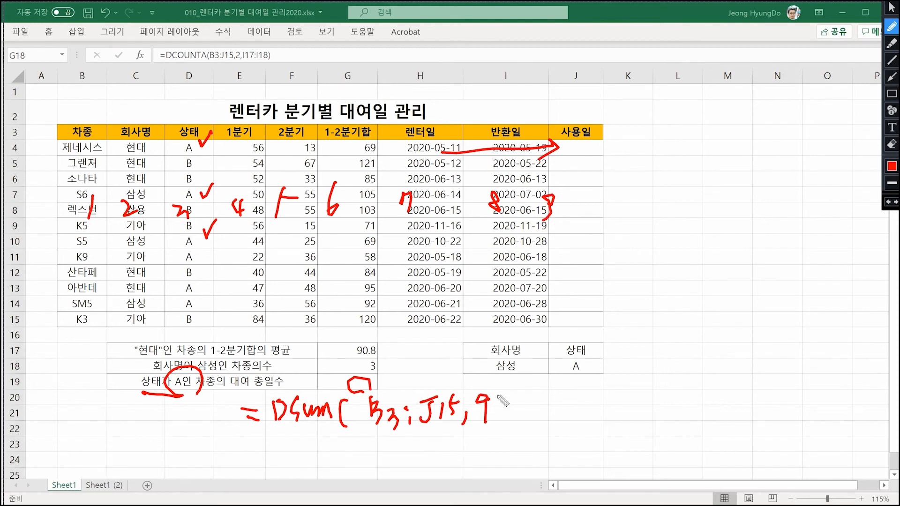
- Circle the 상태 criteria cells, complete the DSUM note with J17:J18 and underline the whole formula
{"action": "left_click_drag", "start_coordinate": [501, 411], "coordinate": [500, 421]}
{"action": "mouse_move", "coordinate": [569, 377]}
{"action": "left_mouse_down"}
{"action": "mouse_move", "coordinate": [555, 368]}
{"action": "mouse_move", "coordinate": [587, 350]}
{"action": "mouse_move", "coordinate": [586, 375]}
{"action": "left_mouse_up"}
{"action": "mouse_move", "coordinate": [516, 400]}
{"action": "left_mouse_down"}
{"action": "mouse_move", "coordinate": [532, 389]}
{"action": "mouse_move", "coordinate": [518, 418]}
{"action": "mouse_move", "coordinate": [583, 408]}
{"action": "mouse_move", "coordinate": [579, 416]}
{"action": "left_mouse_up"}
{"action": "mouse_move", "coordinate": [592, 397]}
{"action": "left_mouse_down"}
{"action": "mouse_move", "coordinate": [593, 413]}
{"action": "mouse_move", "coordinate": [609, 412]}
{"action": "left_mouse_up"}
{"action": "mouse_move", "coordinate": [305, 433]}
{"action": "left_mouse_down"}
{"action": "mouse_move", "coordinate": [325, 442]}
{"action": "mouse_move", "coordinate": [611, 442]}
{"action": "left_mouse_up"}
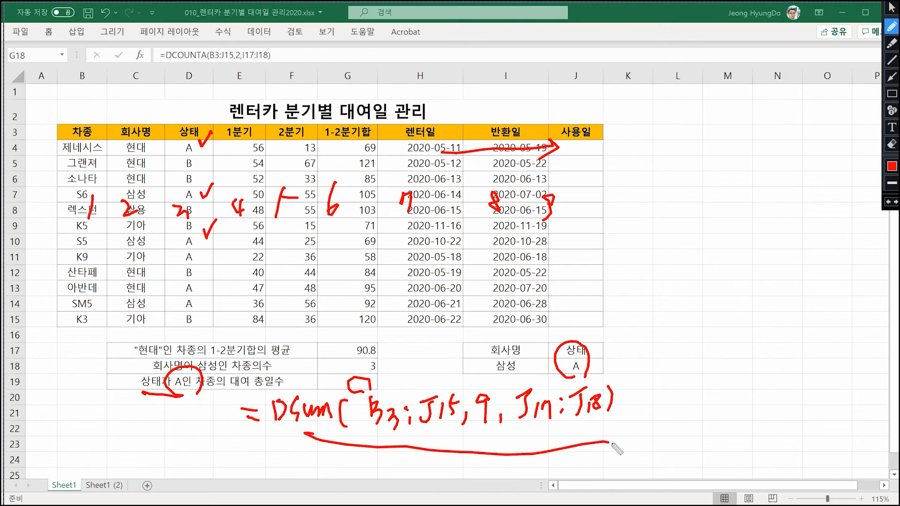
- Draw an arrow out from the first 사용일 cell and handwrite an underlined =DAYS360( beside the table
{"action": "mouse_move", "coordinate": [577, 151]}
{"action": "left_mouse_down"}
{"action": "mouse_move", "coordinate": [628, 133]}
{"action": "mouse_move", "coordinate": [638, 162]}
{"action": "mouse_move", "coordinate": [644, 169]}
{"action": "mouse_move", "coordinate": [650, 160]}
{"action": "mouse_move", "coordinate": [659, 164]}
{"action": "mouse_move", "coordinate": [657, 174]}
{"action": "mouse_move", "coordinate": [705, 159]}
{"action": "left_mouse_up"}
{"action": "left_click", "coordinate": [626, 156]}
{"action": "left_click_drag", "start_coordinate": [606, 173], "coordinate": [612, 172]}
{"action": "mouse_move", "coordinate": [603, 178]}
{"action": "left_mouse_down"}
{"action": "mouse_move", "coordinate": [717, 165]}
{"action": "mouse_move", "coordinate": [706, 159]}
{"action": "left_mouse_up"}
{"action": "left_click_drag", "start_coordinate": [721, 128], "coordinate": [733, 162]}
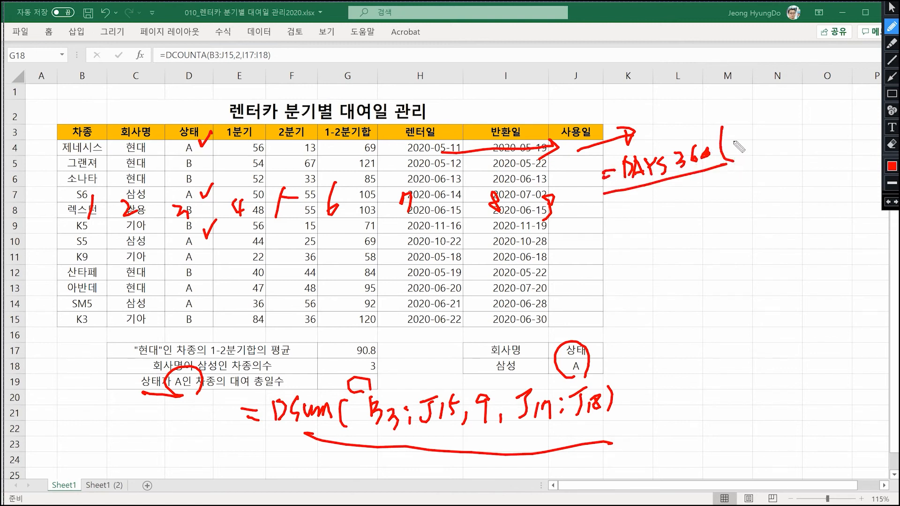
- Link the first 렌터일 date to the DAYS360 note, complete it with the arguments H4, I4 and underline them
{"action": "mouse_move", "coordinate": [444, 149]}
{"action": "left_mouse_down"}
{"action": "mouse_move", "coordinate": [476, 121]}
{"action": "mouse_move", "coordinate": [712, 100]}
{"action": "mouse_move", "coordinate": [743, 141]}
{"action": "mouse_move", "coordinate": [755, 133]}
{"action": "left_mouse_up"}
{"action": "mouse_move", "coordinate": [754, 123]}
{"action": "left_mouse_down"}
{"action": "mouse_move", "coordinate": [755, 143]}
{"action": "mouse_move", "coordinate": [783, 141]}
{"action": "left_mouse_up"}
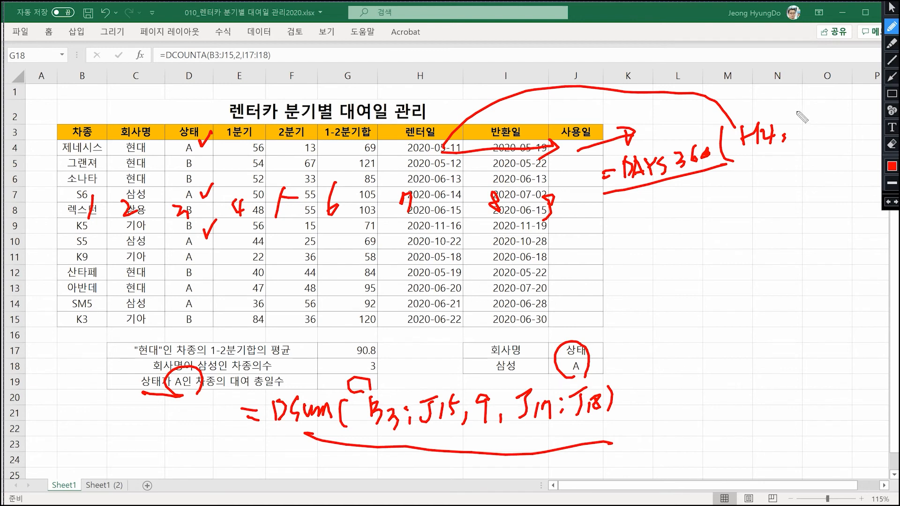
{"action": "left_click_drag", "start_coordinate": [789, 112], "coordinate": [807, 110]}
{"action": "mouse_move", "coordinate": [803, 111]}
{"action": "left_mouse_down"}
{"action": "mouse_move", "coordinate": [799, 135]}
{"action": "mouse_move", "coordinate": [825, 124]}
{"action": "mouse_move", "coordinate": [818, 128]}
{"action": "left_mouse_up"}
{"action": "left_click_drag", "start_coordinate": [829, 86], "coordinate": [848, 134]}
{"action": "left_click_drag", "start_coordinate": [738, 164], "coordinate": [832, 136]}
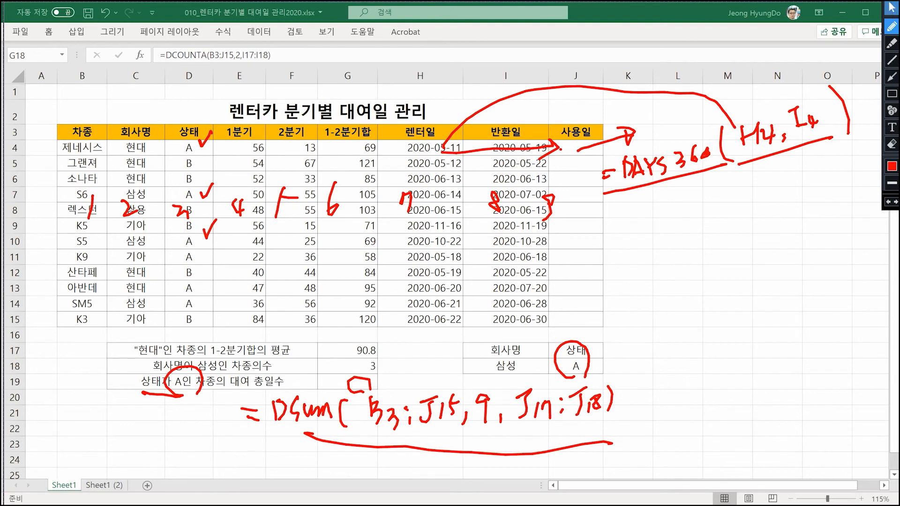
- Clear the pen marks and start the DAYS360 function in J4 by searching the function wizard for days360
{"action": "left_click", "coordinate": [890, 5]}
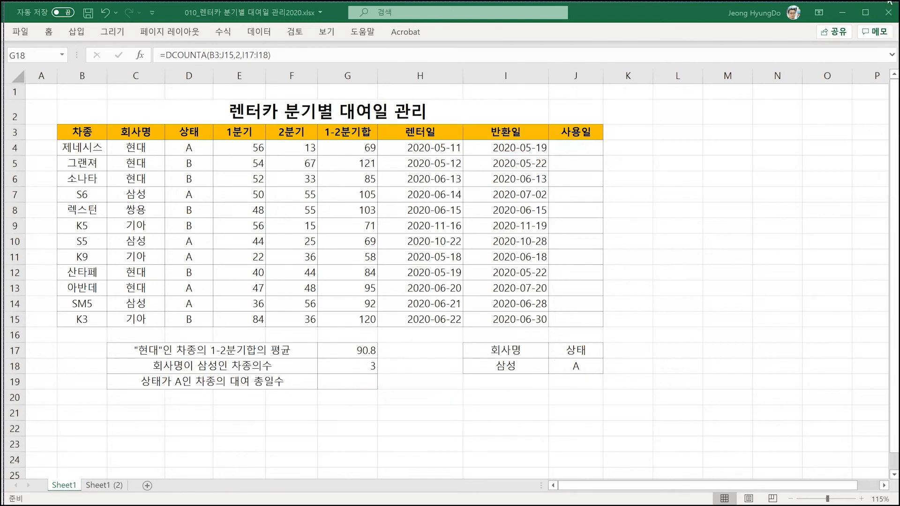
{"action": "left_click", "coordinate": [576, 146]}
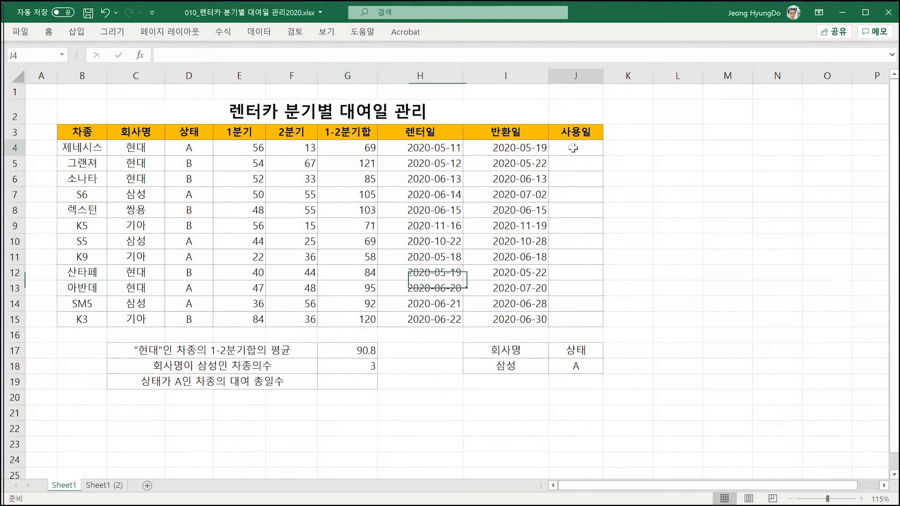
{"action": "left_click", "coordinate": [140, 55]}
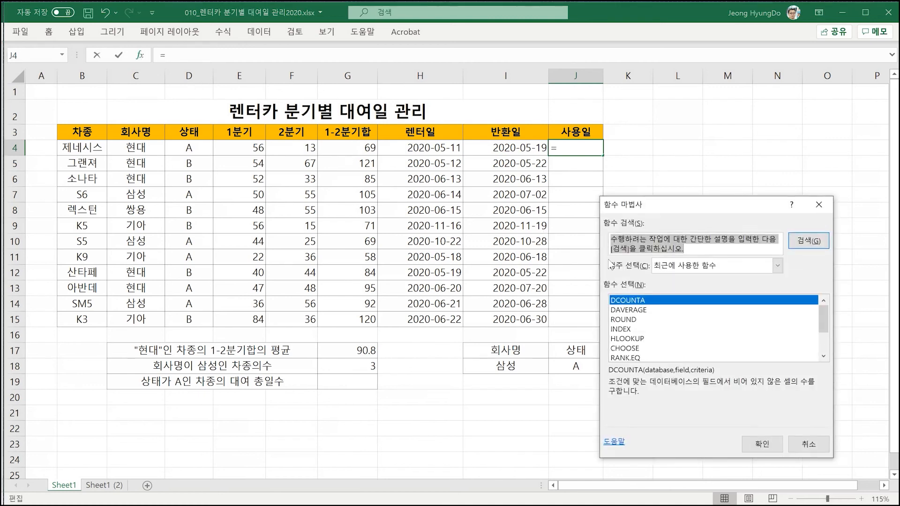
{"action": "type", "text": "days360"}
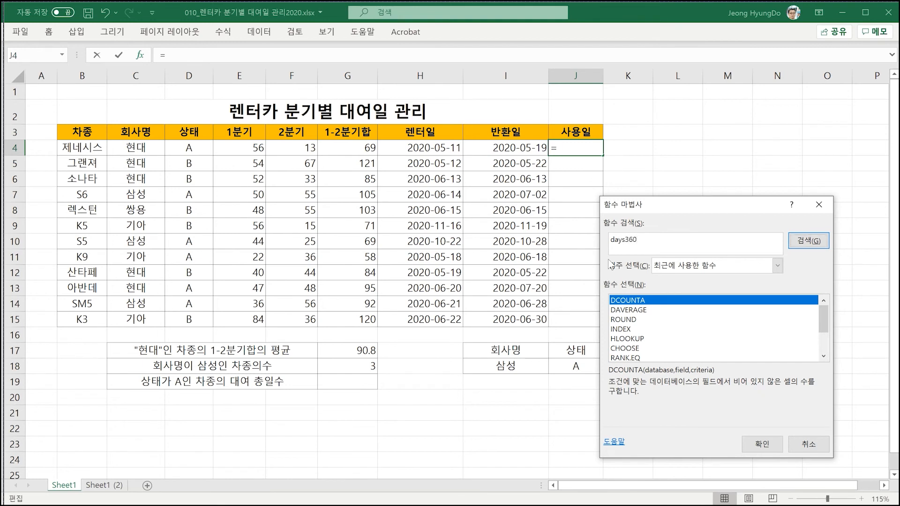
{"action": "key", "text": "Return"}
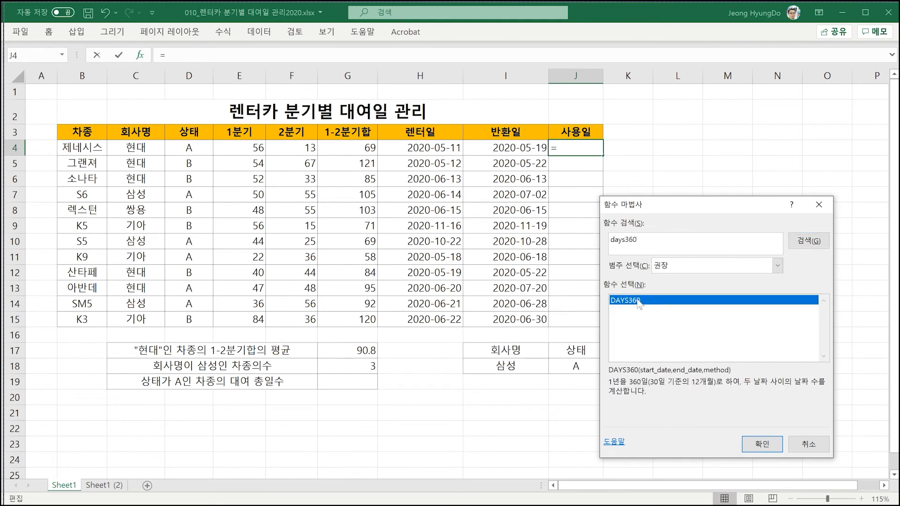
{"action": "left_click", "coordinate": [760, 442]}
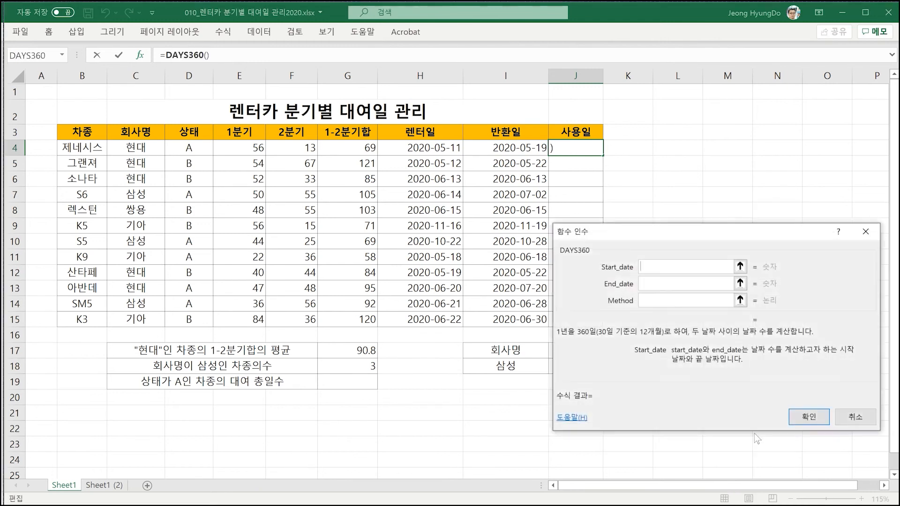
- Set the DAYS360 start date to H4 and end date to I4, and fill the formula down the 사용일 column to J15
{"action": "left_click", "coordinate": [420, 148]}
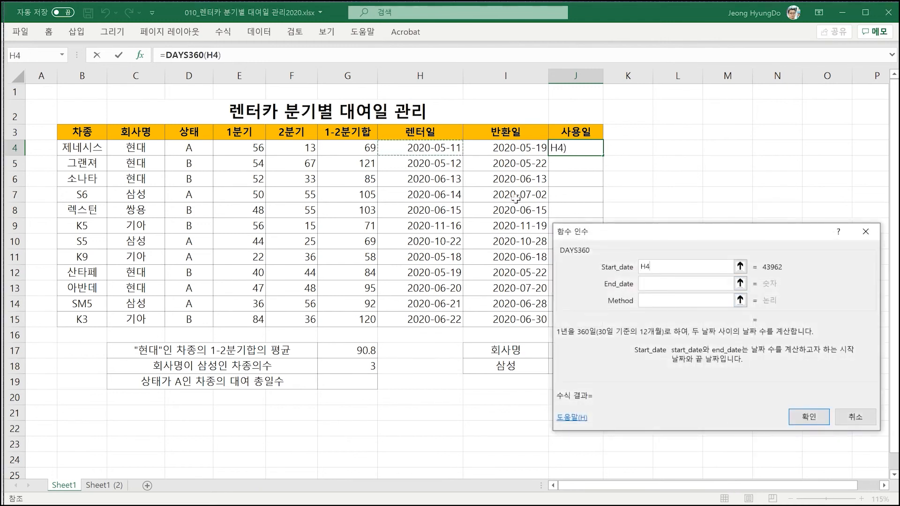
{"action": "left_click", "coordinate": [659, 285]}
{"action": "left_click", "coordinate": [534, 151]}
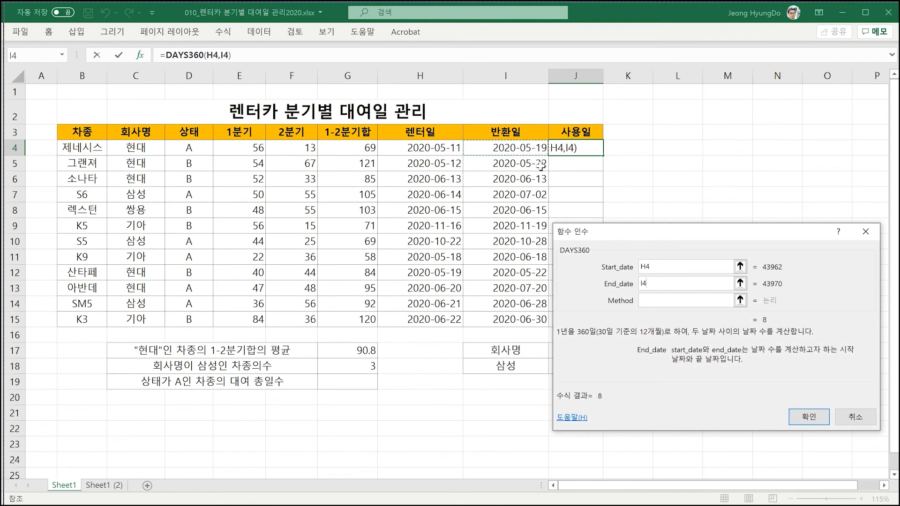
{"action": "left_click", "coordinate": [651, 300]}
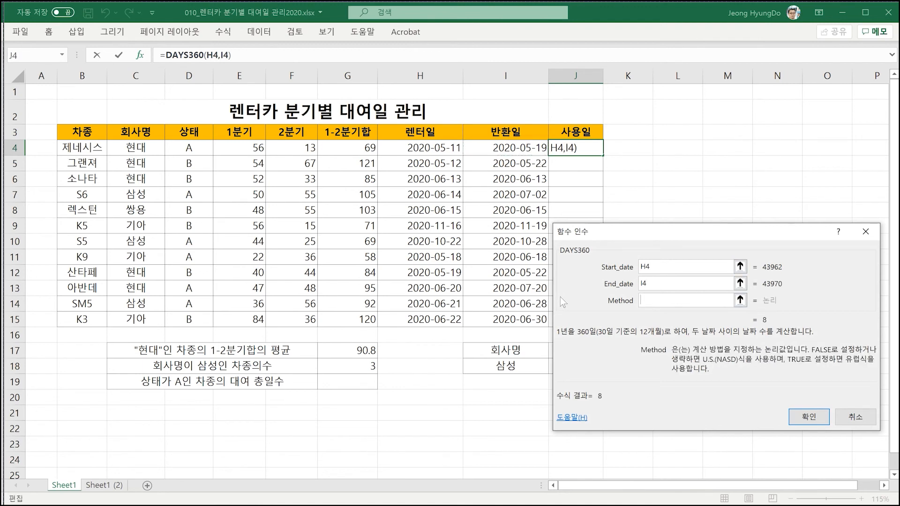
{"action": "left_click", "coordinate": [805, 417]}
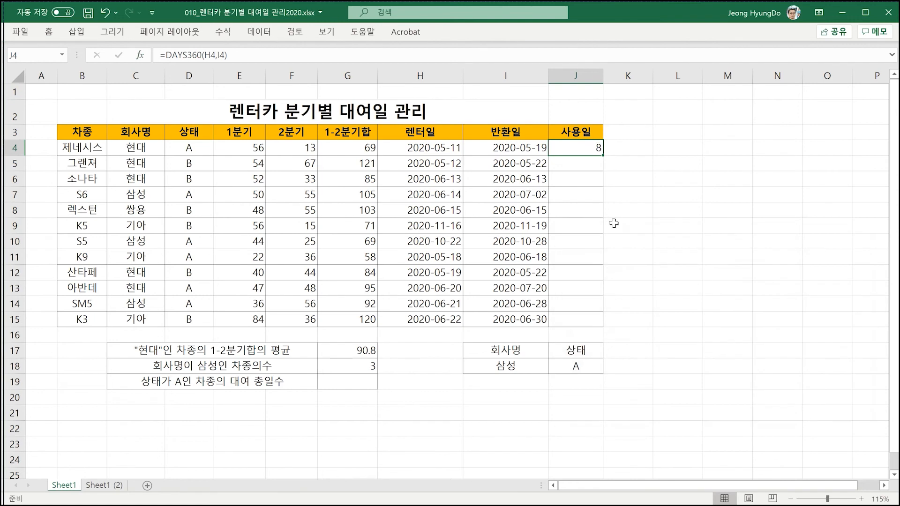
{"action": "left_click_drag", "start_coordinate": [605, 154], "coordinate": [589, 321]}
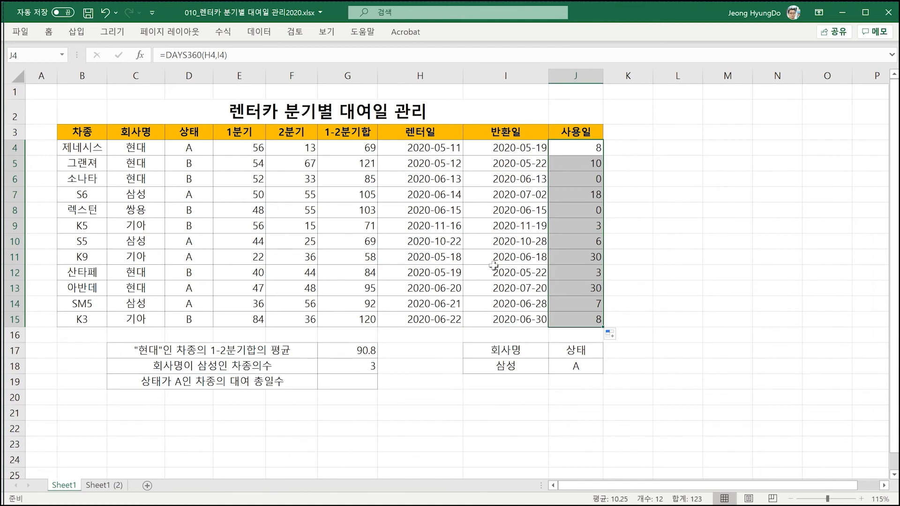
- Start a DSUM function in G19 with B3:J15 as the database and 9 as the field
{"action": "left_click", "coordinate": [336, 382]}
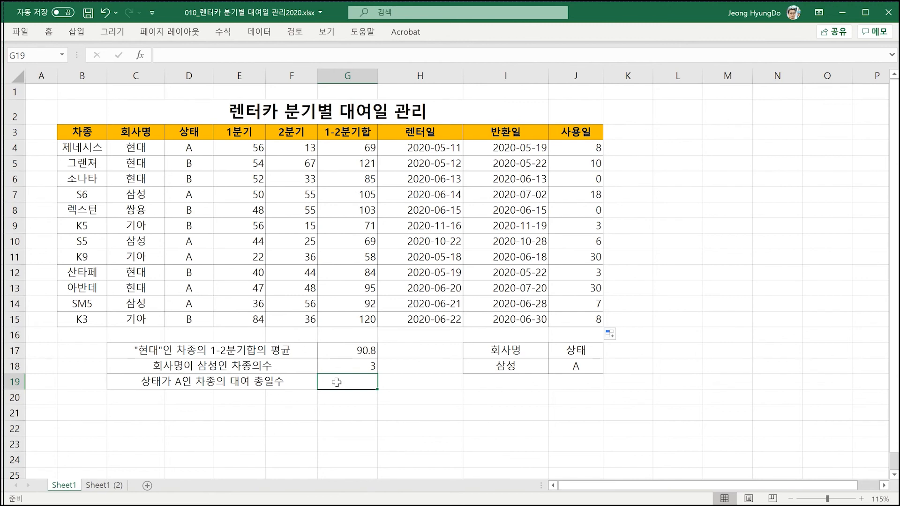
{"action": "left_click", "coordinate": [140, 55]}
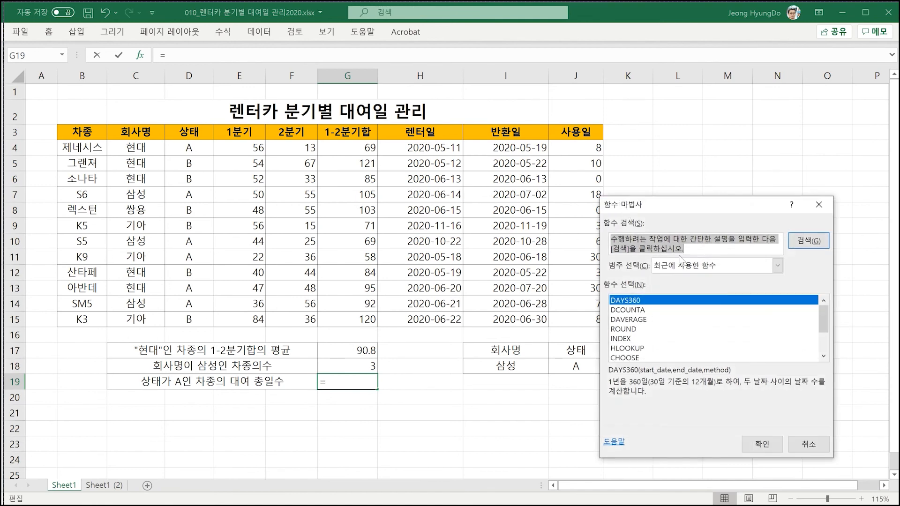
{"action": "type", "text": "dsum"}
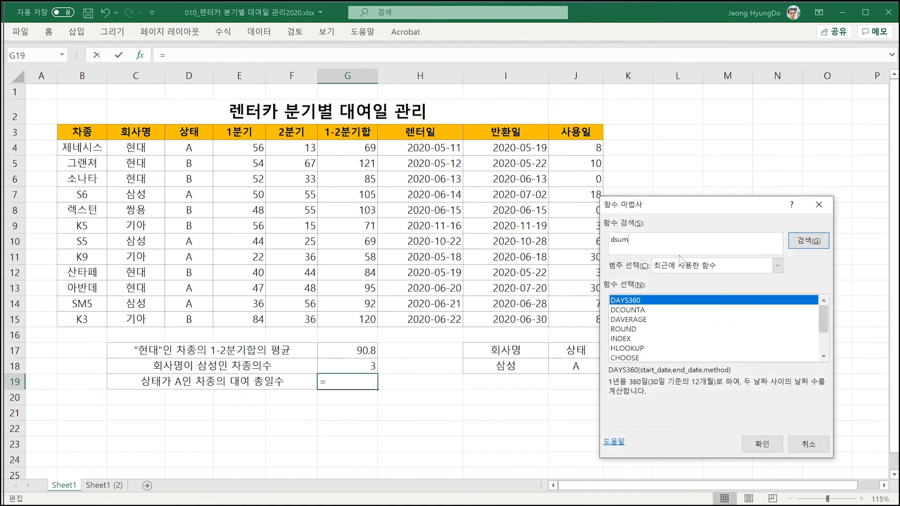
{"action": "key", "text": "Return"}
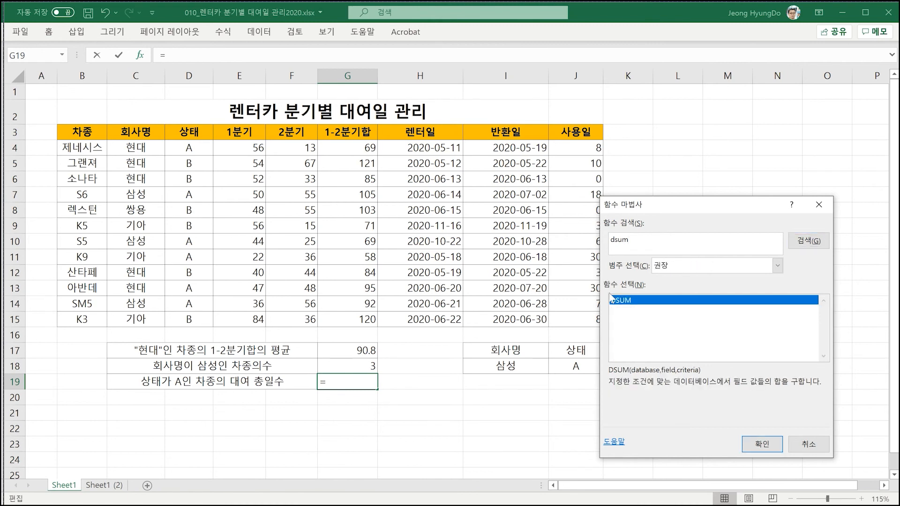
{"action": "left_click", "coordinate": [762, 443]}
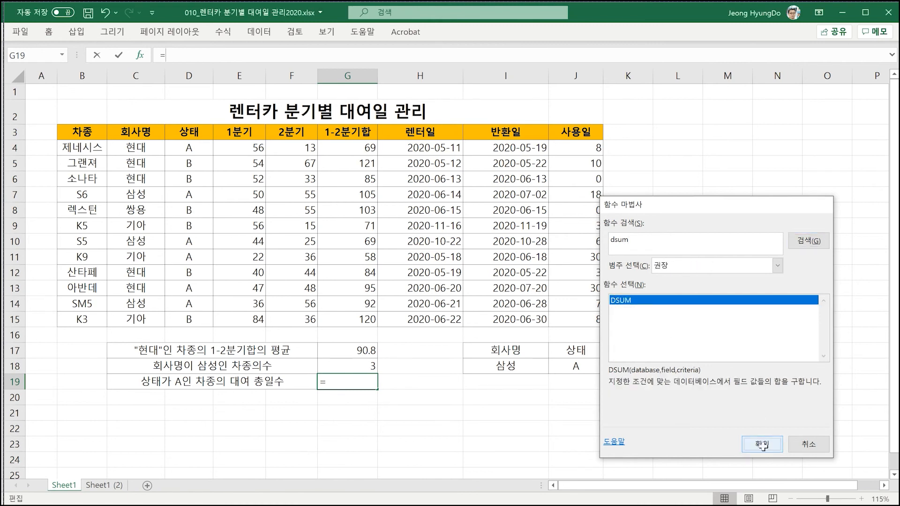
{"action": "left_click_drag", "start_coordinate": [93, 134], "coordinate": [574, 321]}
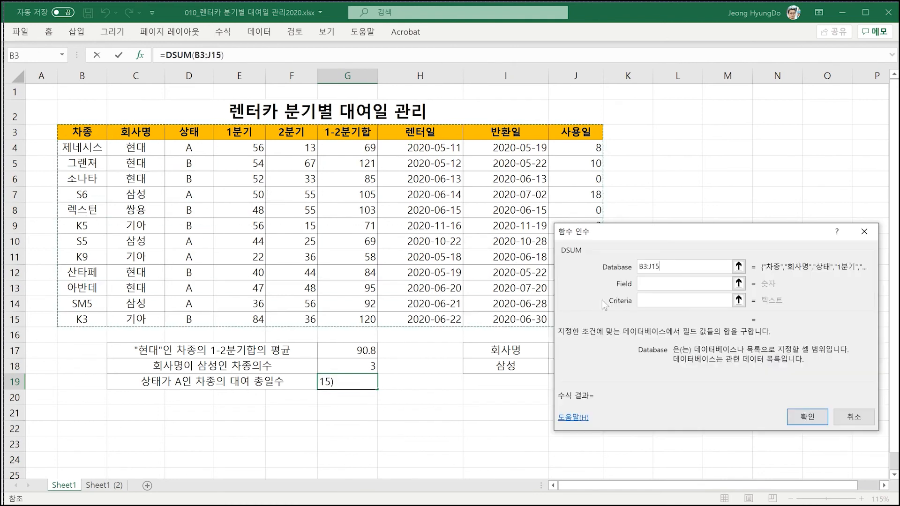
{"action": "left_click", "coordinate": [654, 283]}
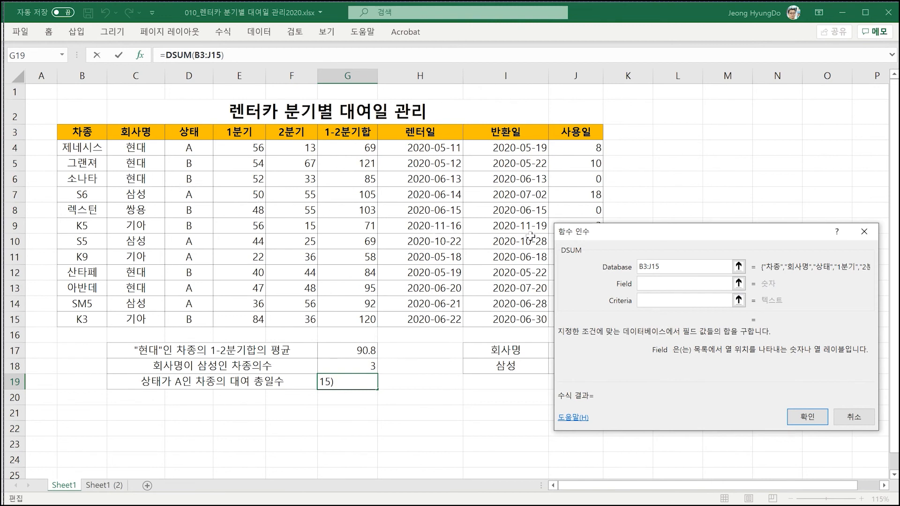
{"action": "type", "text": "9"}
- Set the DSUM criteria to J17:J18 and complete the formula in G19
{"action": "left_click", "coordinate": [650, 302]}
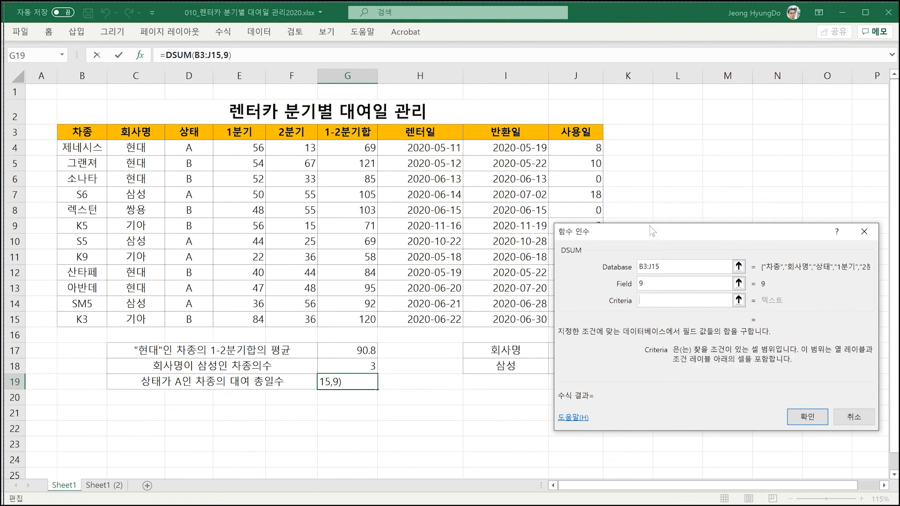
{"action": "left_click_drag", "start_coordinate": [650, 226], "coordinate": [708, 212]}
{"action": "left_click_drag", "start_coordinate": [579, 347], "coordinate": [576, 366]}
{"action": "left_click_drag", "start_coordinate": [670, 212], "coordinate": [345, 147]}
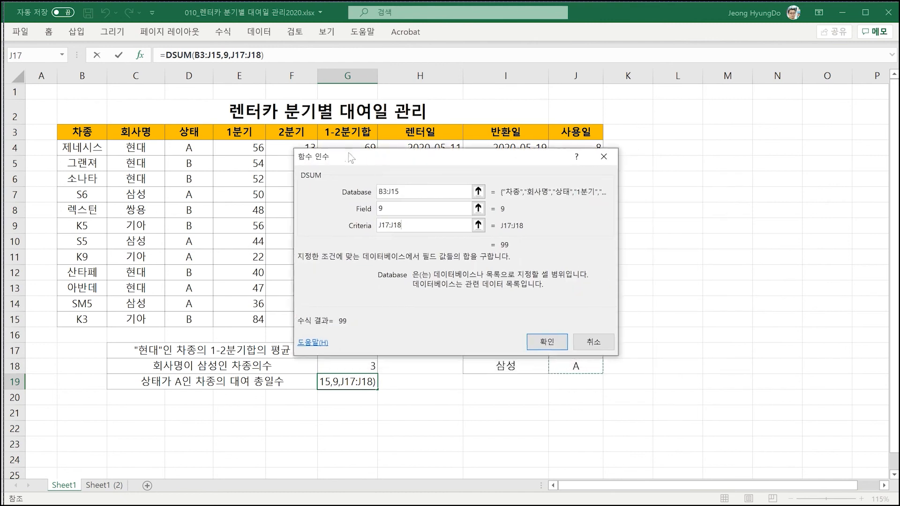
{"action": "left_click", "coordinate": [543, 342]}
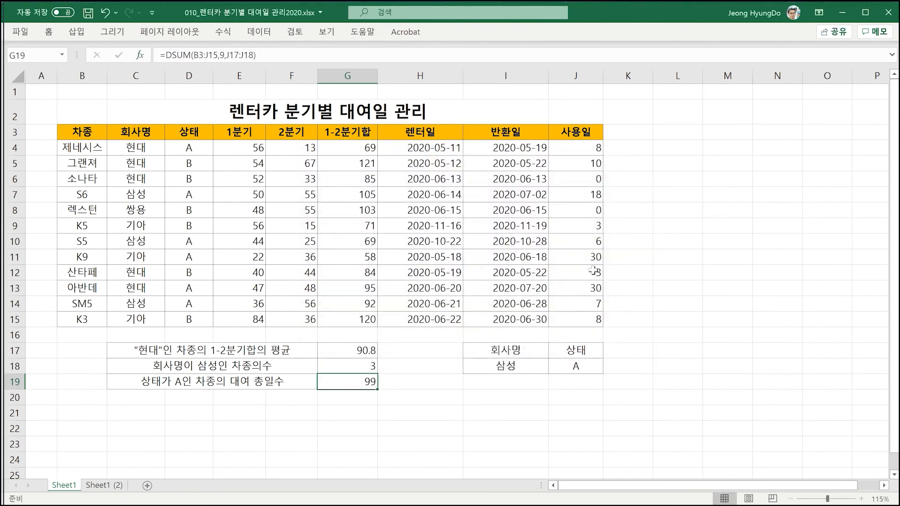
{"action": "left_click", "coordinate": [692, 254]}
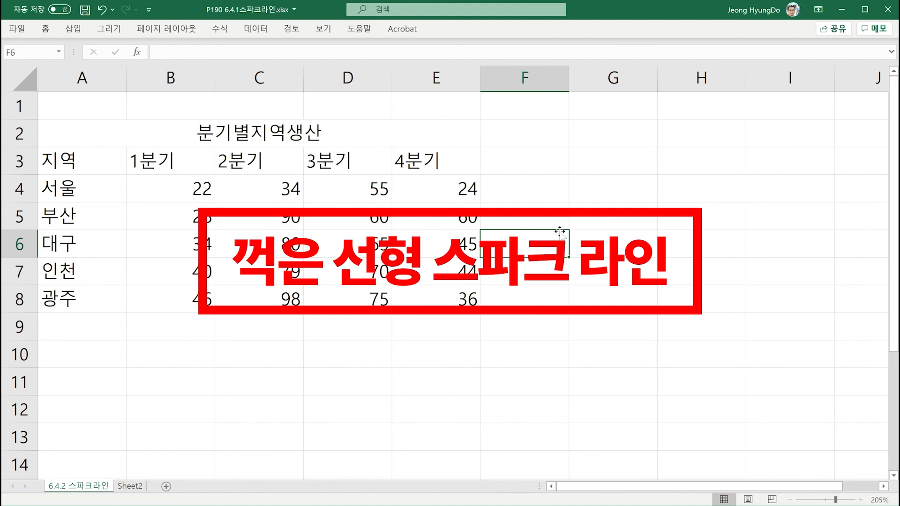
- Insert a line sparkline in F4 from the data range B4:E4 and fill it down to F8
{"action": "left_click", "coordinate": [507, 190]}
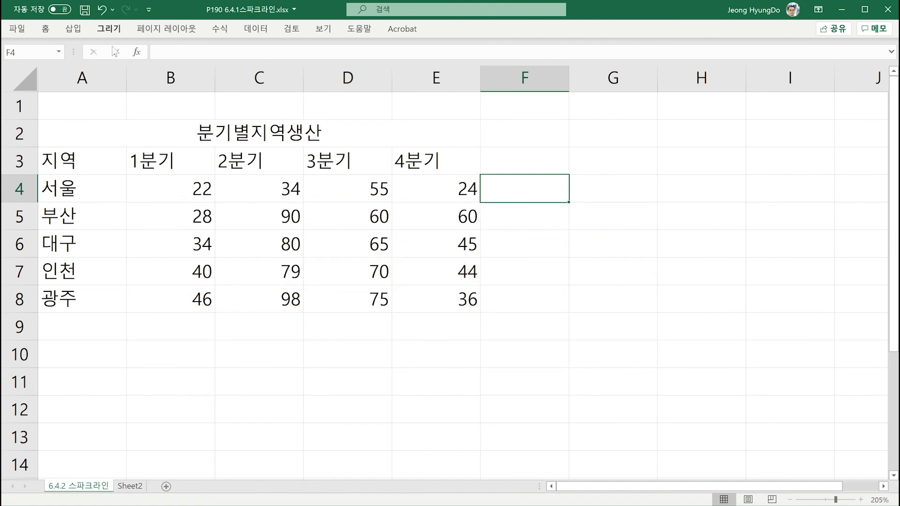
{"action": "left_click", "coordinate": [75, 30]}
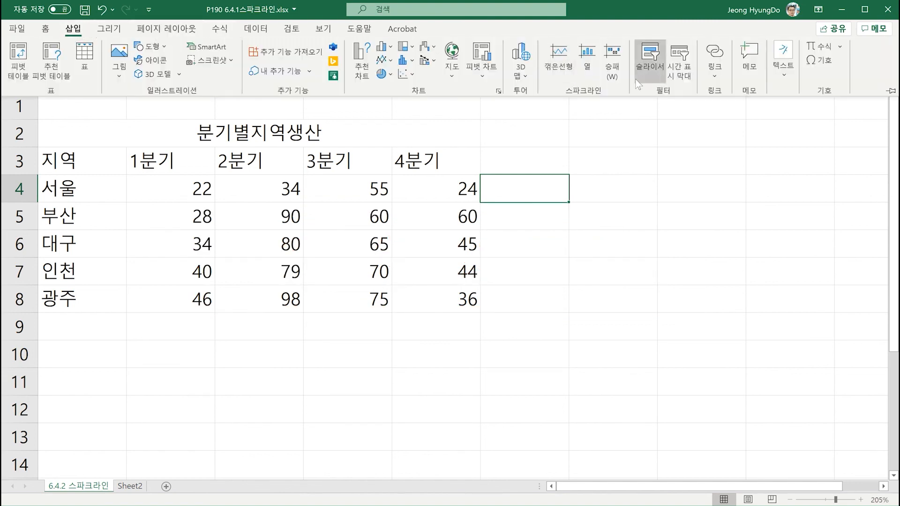
{"action": "left_click", "coordinate": [558, 62]}
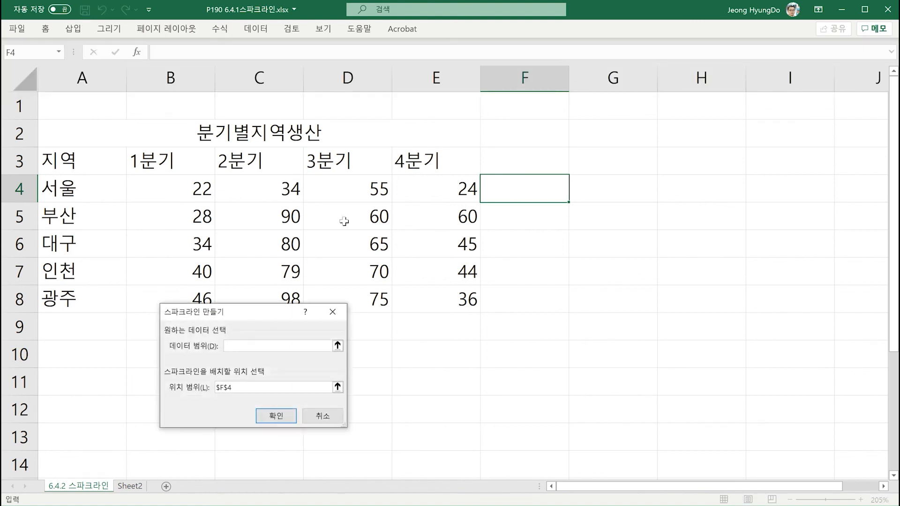
{"action": "left_click_drag", "start_coordinate": [164, 188], "coordinate": [424, 188]}
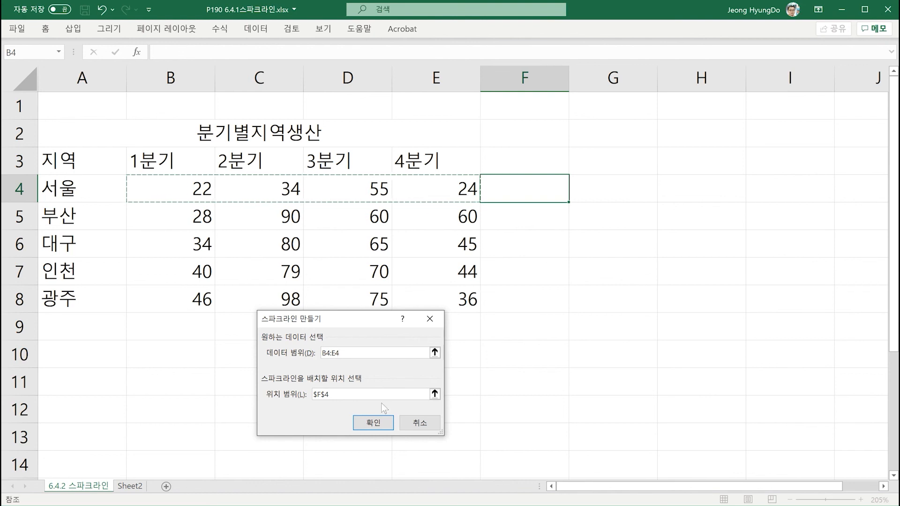
{"action": "left_click", "coordinate": [378, 420]}
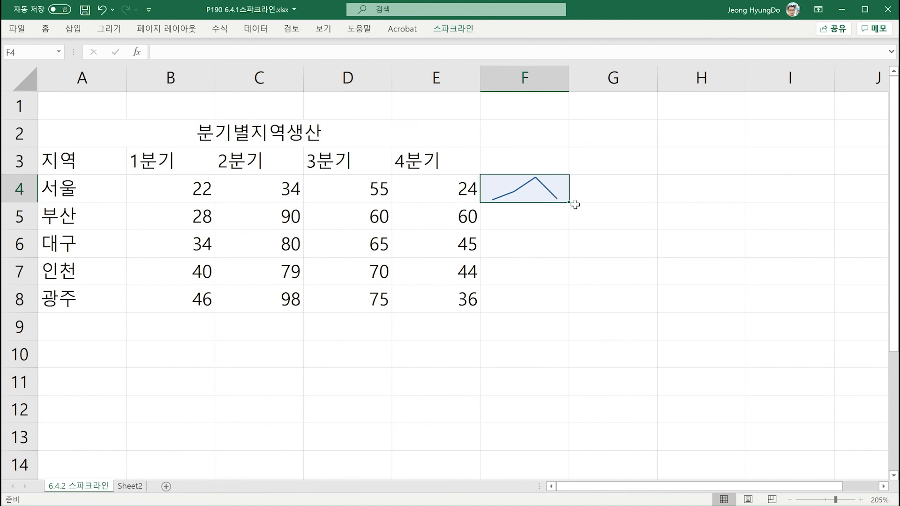
{"action": "left_click_drag", "start_coordinate": [569, 203], "coordinate": [548, 305]}
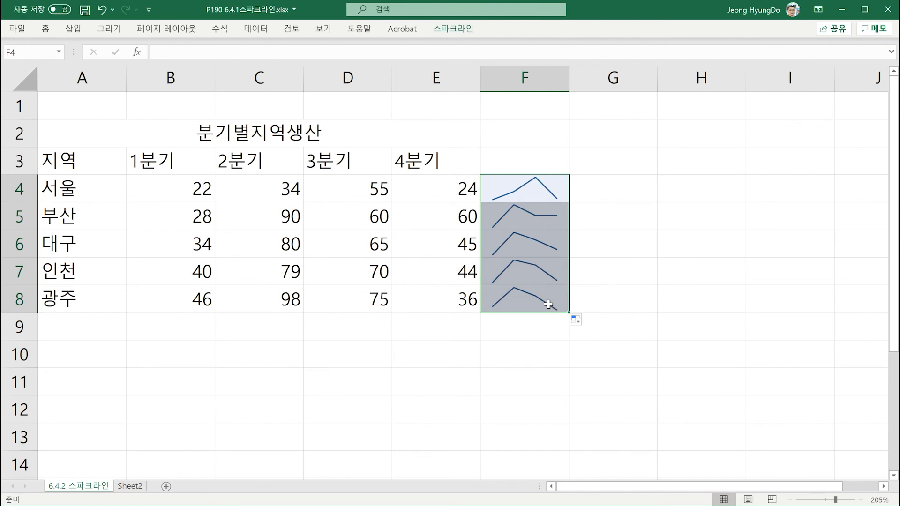
- Insert a column sparkline in B9 from the 1분기 data range B4:B8
{"action": "left_click", "coordinate": [189, 327]}
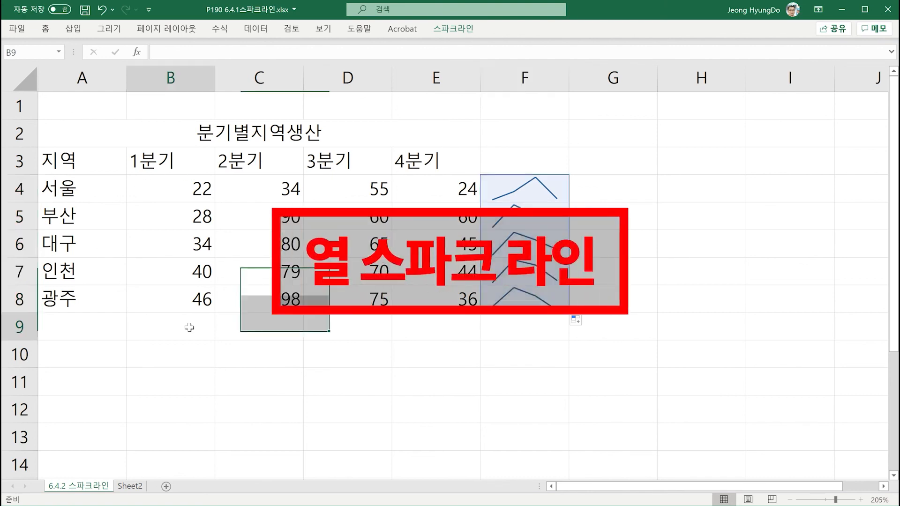
{"action": "left_click", "coordinate": [73, 29]}
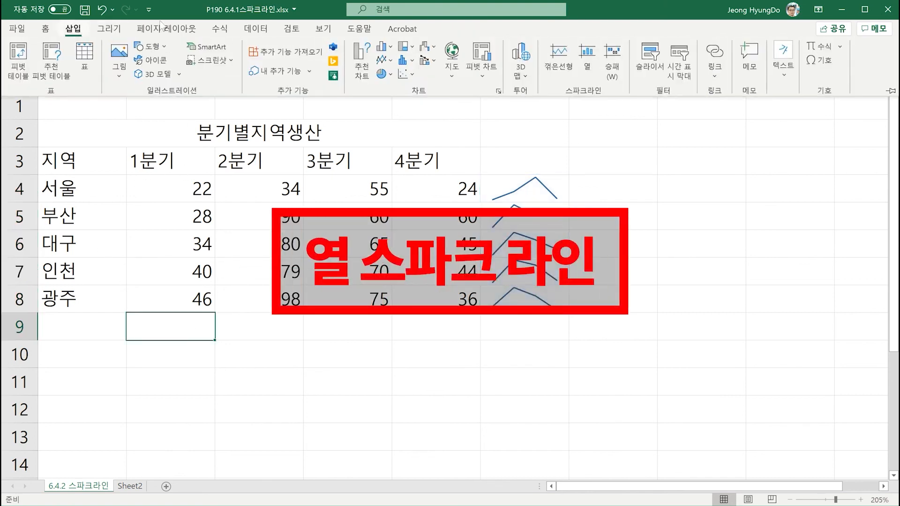
{"action": "left_click", "coordinate": [586, 62]}
{"action": "left_click_drag", "start_coordinate": [173, 194], "coordinate": [171, 295]}
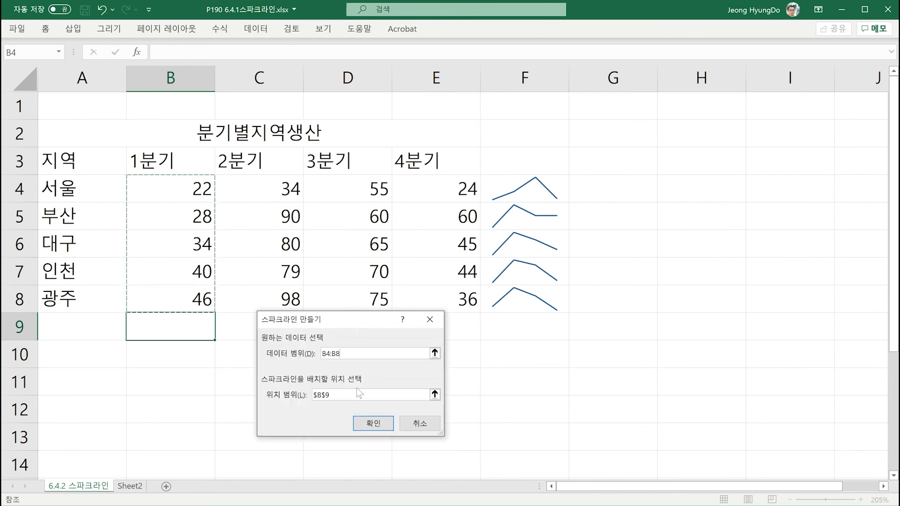
{"action": "left_click", "coordinate": [368, 422]}
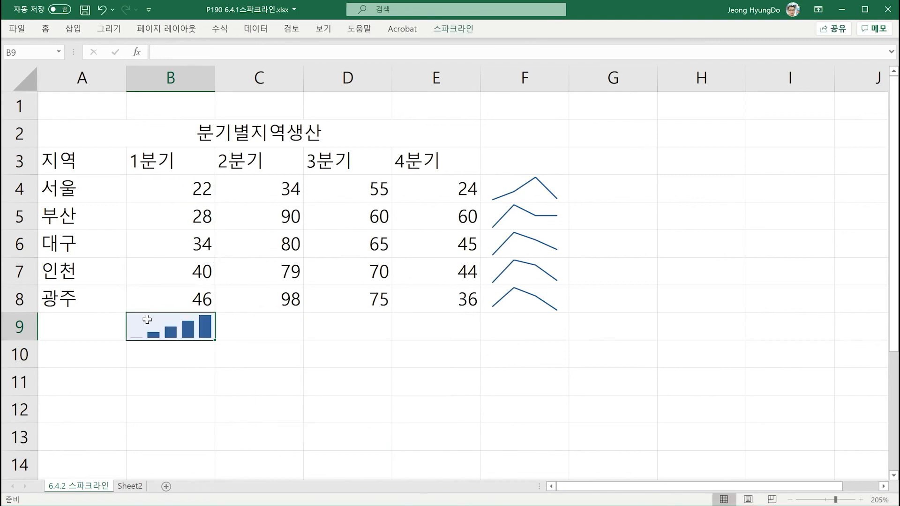
- Make row 9 about twice as tall and fill the column sparkline across to E9
{"action": "left_click_drag", "start_coordinate": [24, 340], "coordinate": [24, 372]}
{"action": "left_click_drag", "start_coordinate": [242, 373], "coordinate": [457, 368]}
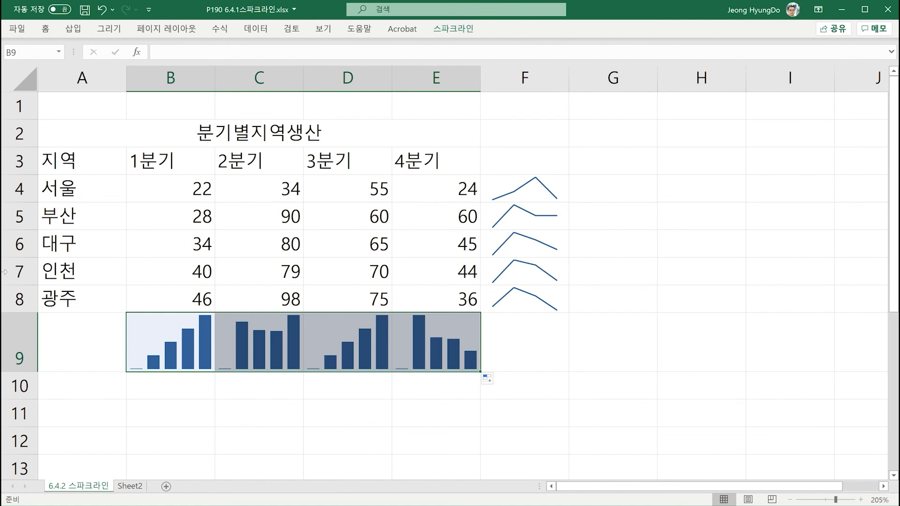
- Insert a win/loss (승패) sparkline in G4 from the data range B4:E4 and fill it down to G8
{"action": "left_click", "coordinate": [605, 188]}
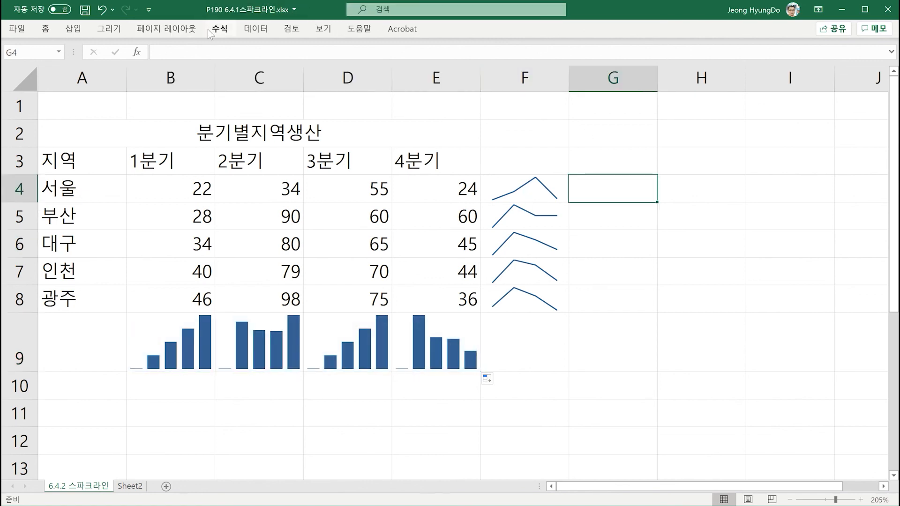
{"action": "left_click", "coordinate": [72, 29]}
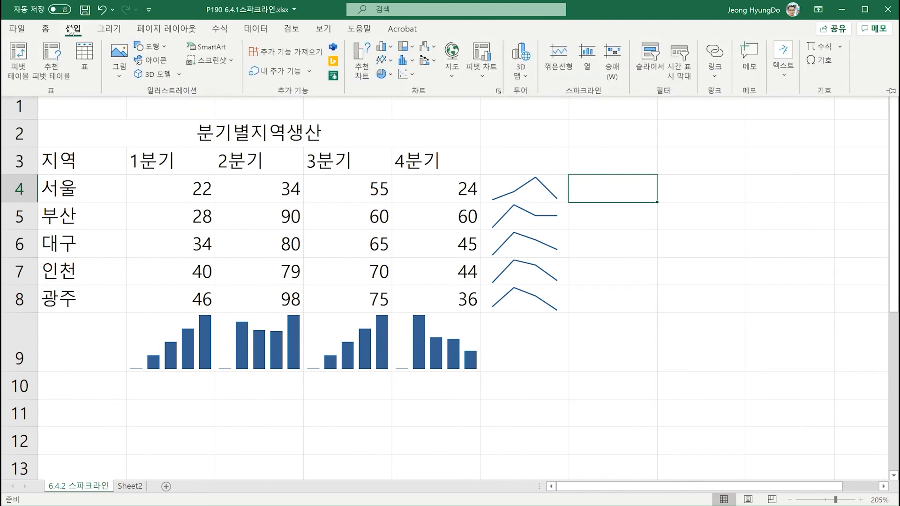
{"action": "left_click", "coordinate": [612, 75]}
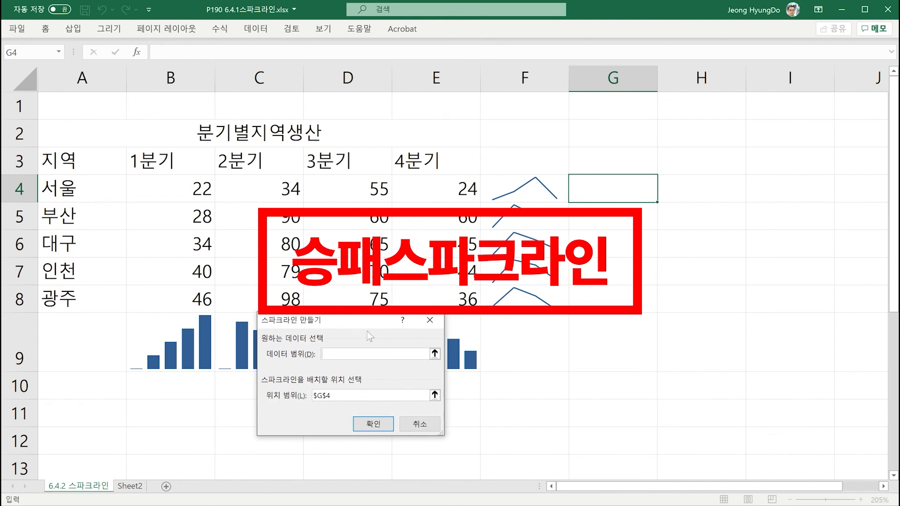
{"action": "left_click_drag", "start_coordinate": [374, 324], "coordinate": [715, 357]}
{"action": "left_click_drag", "start_coordinate": [183, 186], "coordinate": [415, 194]}
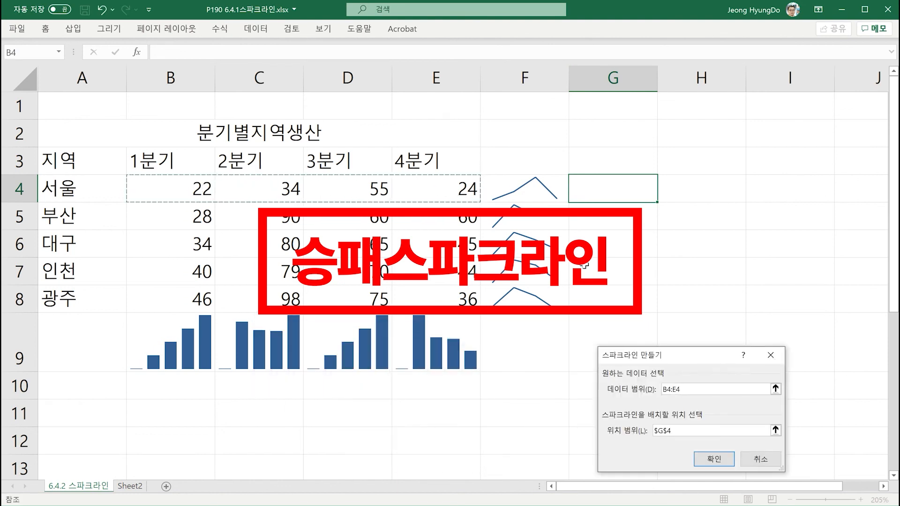
{"action": "left_click", "coordinate": [713, 459]}
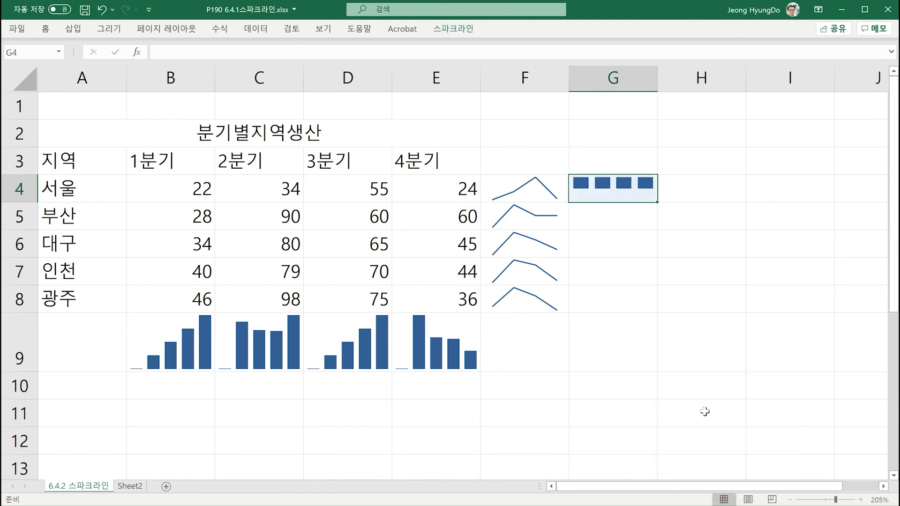
{"action": "left_click_drag", "start_coordinate": [658, 201], "coordinate": [651, 309]}
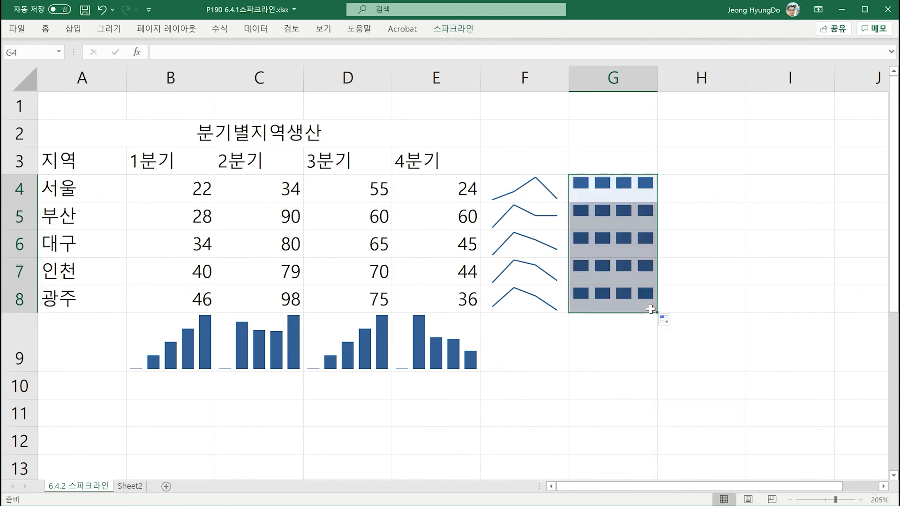
- Show the markers (표식) on the line sparklines in F4:F8 and colour them theme orange
{"action": "left_click", "coordinate": [526, 139]}
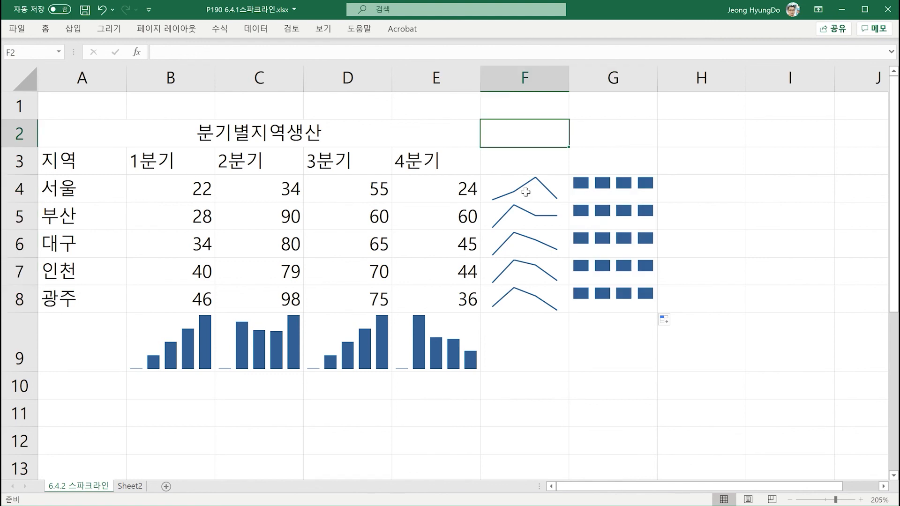
{"action": "left_click", "coordinate": [526, 192]}
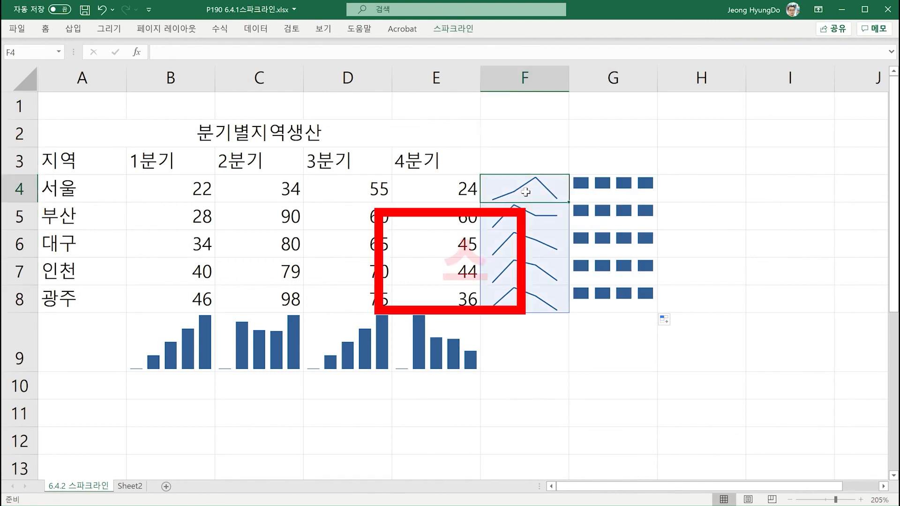
{"action": "left_click", "coordinate": [453, 29]}
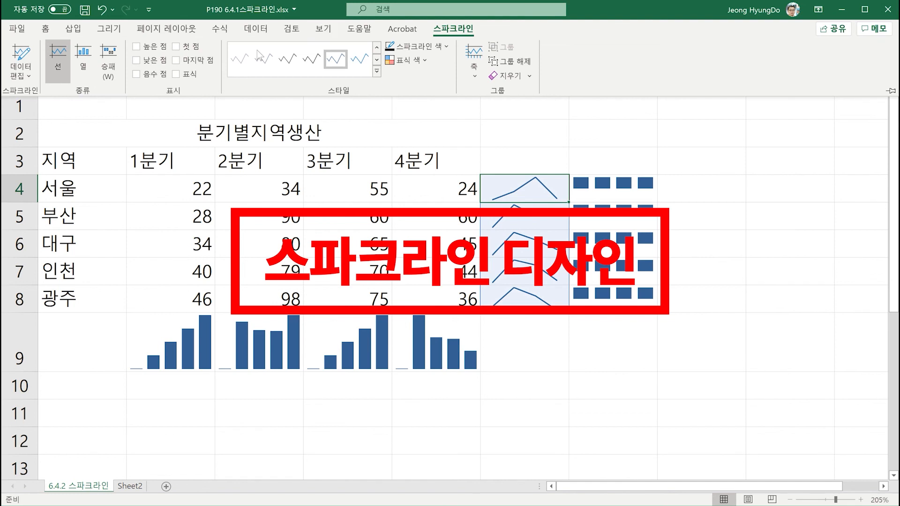
{"action": "left_click", "coordinate": [377, 71]}
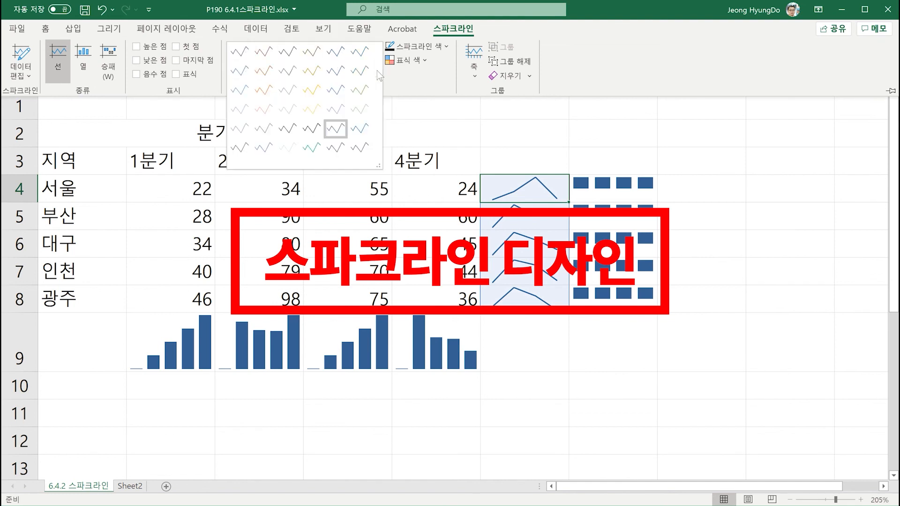
{"action": "left_click", "coordinate": [340, 131]}
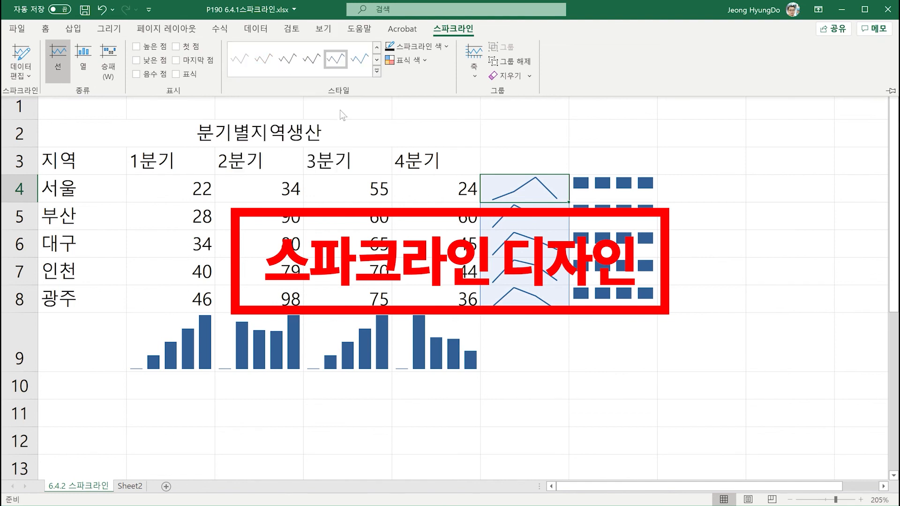
{"action": "left_click", "coordinate": [426, 59]}
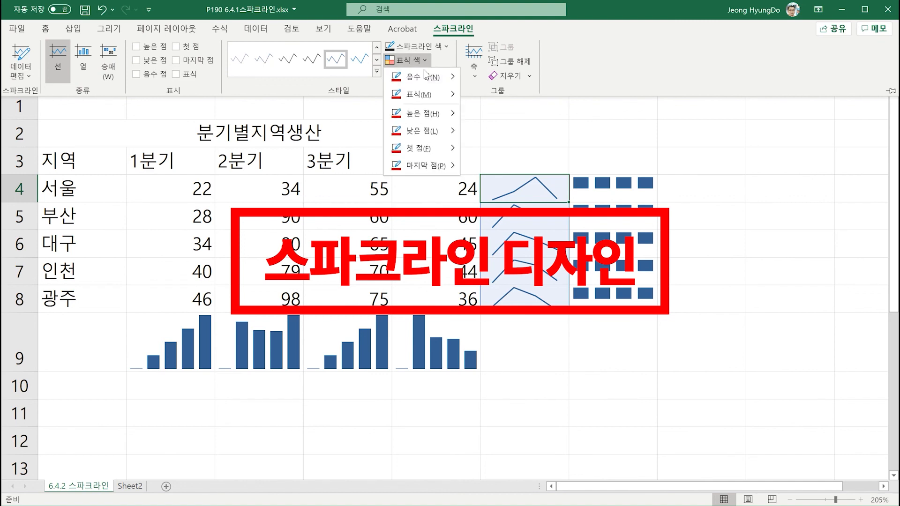
{"action": "mouse_move", "coordinate": [423, 93]}
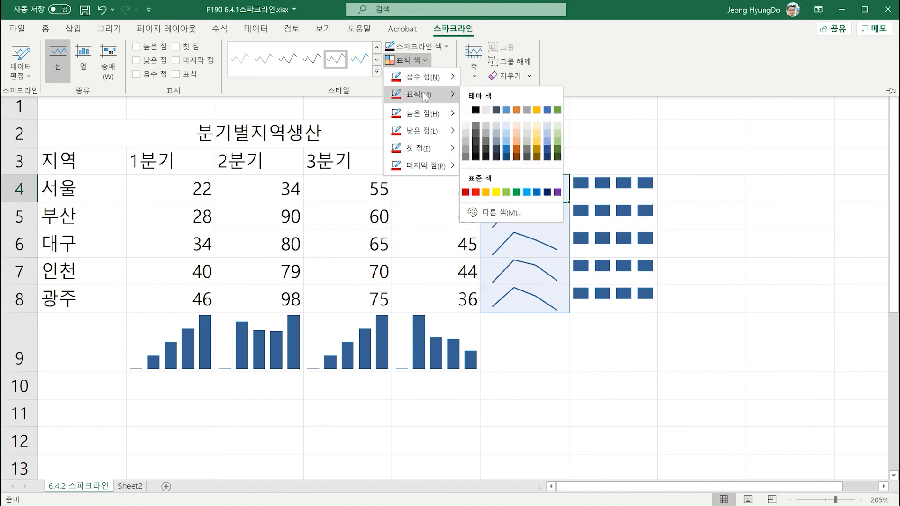
{"action": "left_click", "coordinate": [516, 110]}
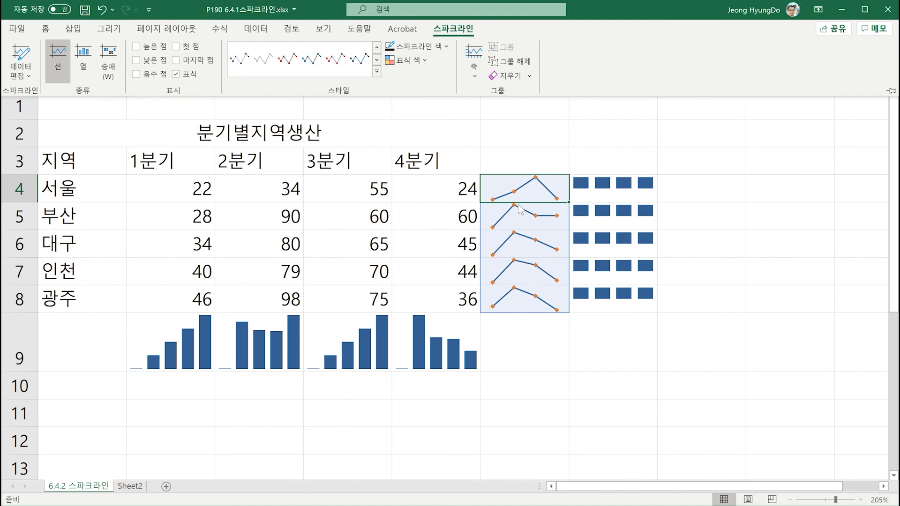
- Colour the high point (높은 점) of the line sparklines standard red
{"action": "left_click", "coordinate": [423, 60]}
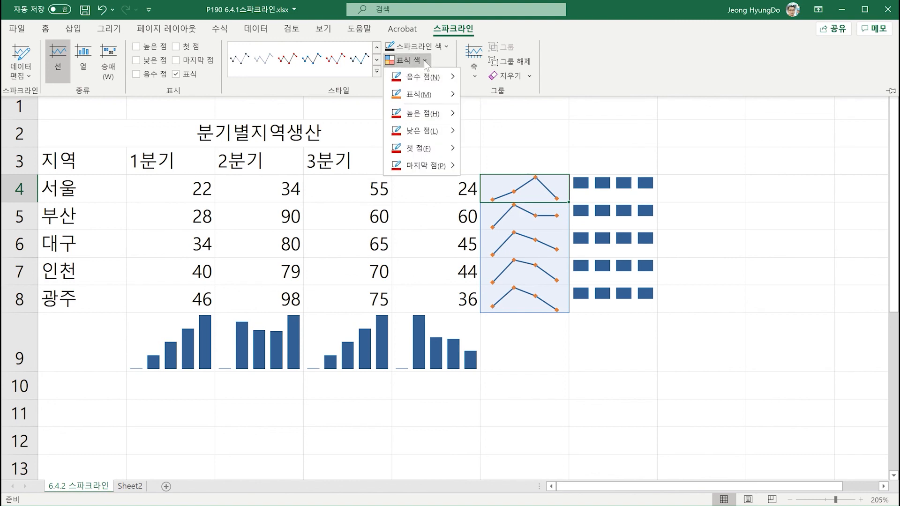
{"action": "mouse_move", "coordinate": [436, 116]}
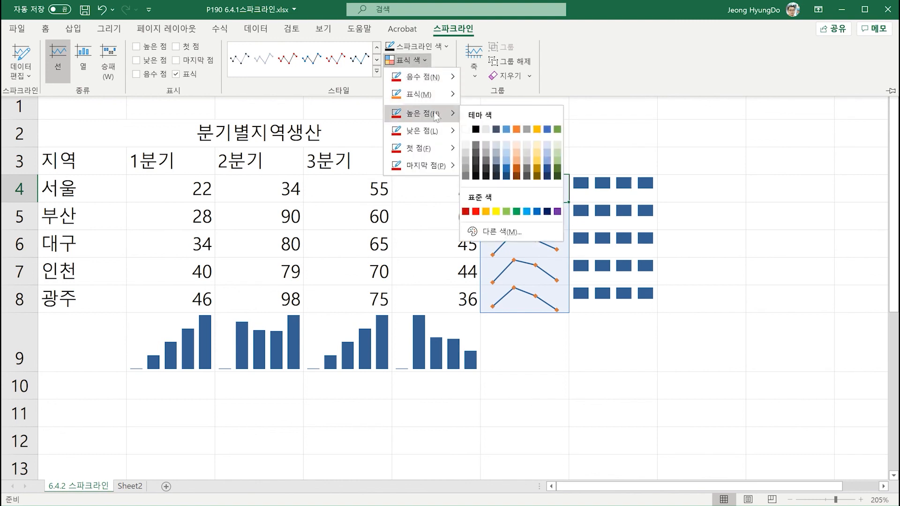
{"action": "left_click", "coordinate": [476, 211]}
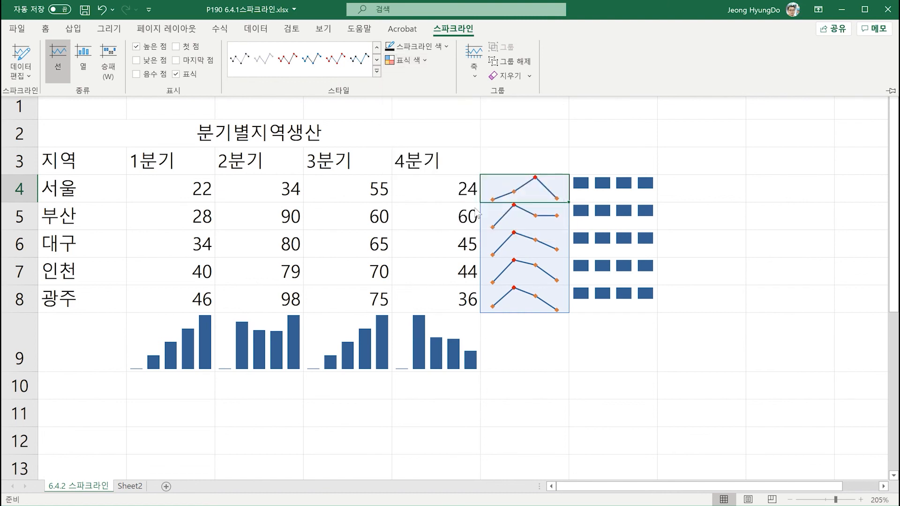
- Colour the first point (첫 점) and last point (마지막 점) of the line sparklines black
{"action": "left_click", "coordinate": [425, 60]}
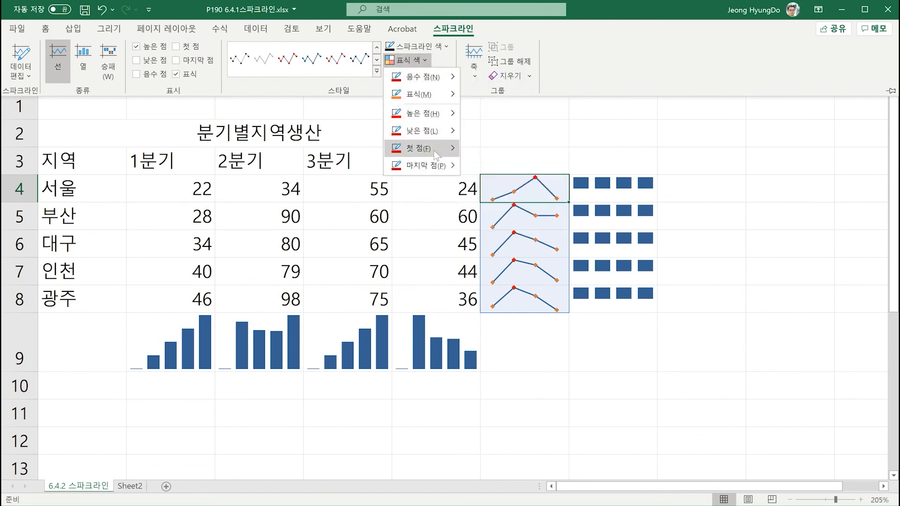
{"action": "mouse_move", "coordinate": [434, 150]}
{"action": "left_click", "coordinate": [475, 163]}
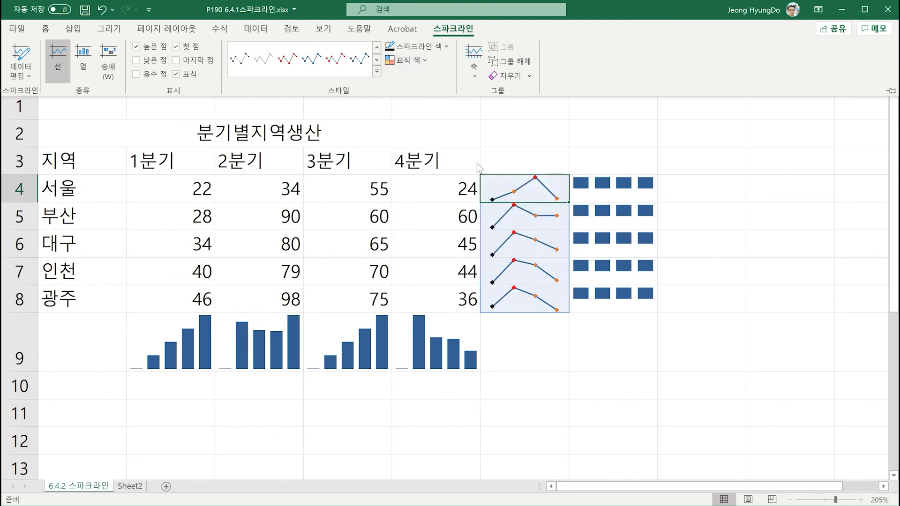
{"action": "left_click", "coordinate": [426, 60]}
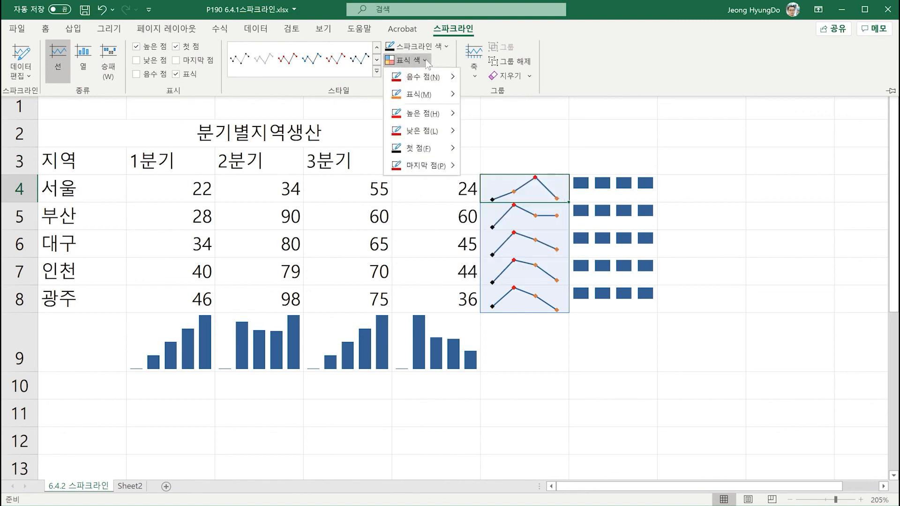
{"action": "mouse_move", "coordinate": [435, 170]}
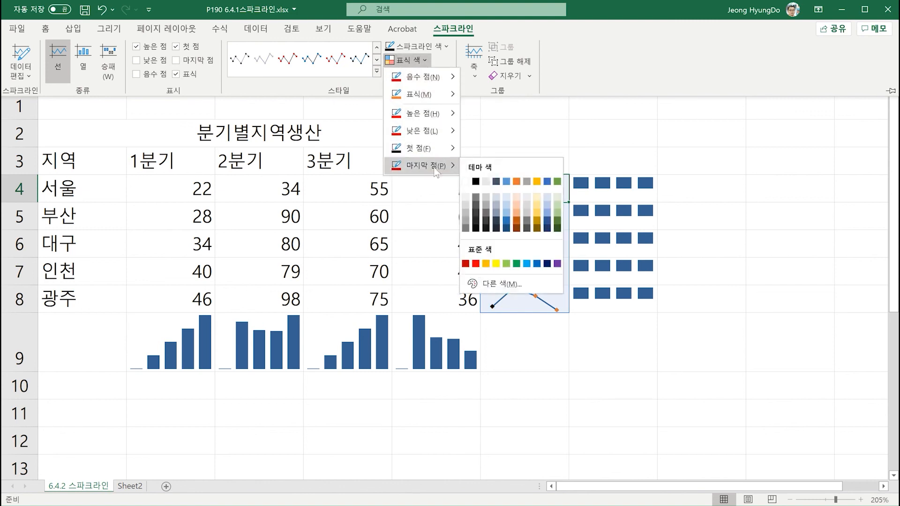
{"action": "left_click", "coordinate": [474, 181]}
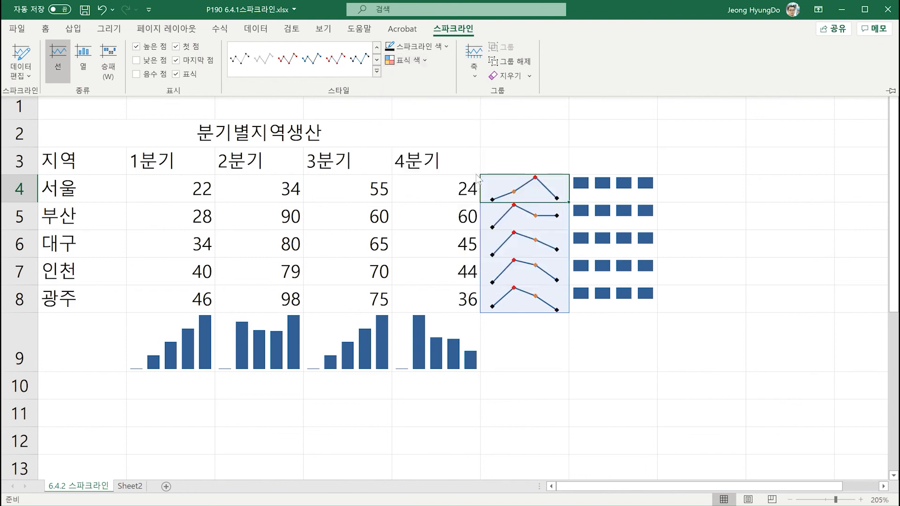
- Colour the high point (높은 점) of the column sparklines in B9:E9 standard red
{"action": "key", "text": "ctrl+F1"}
{"action": "left_click", "coordinate": [193, 348]}
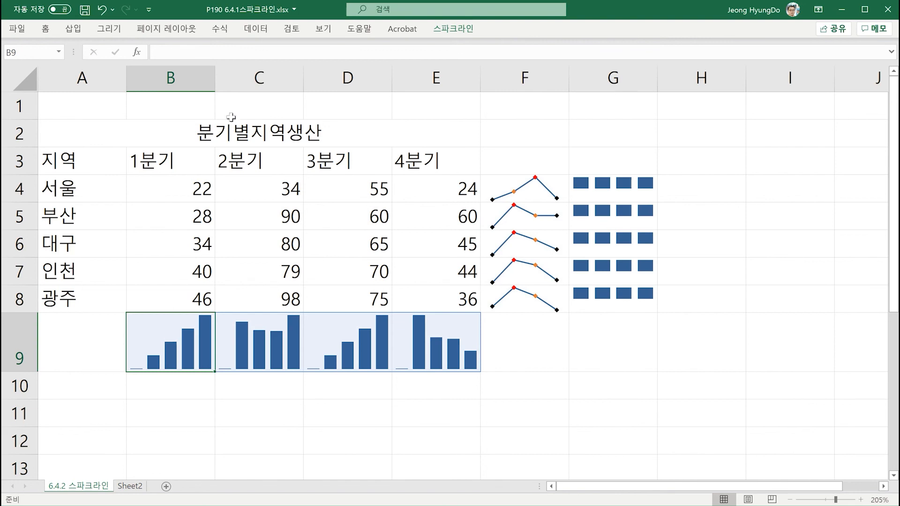
{"action": "left_click", "coordinate": [465, 30]}
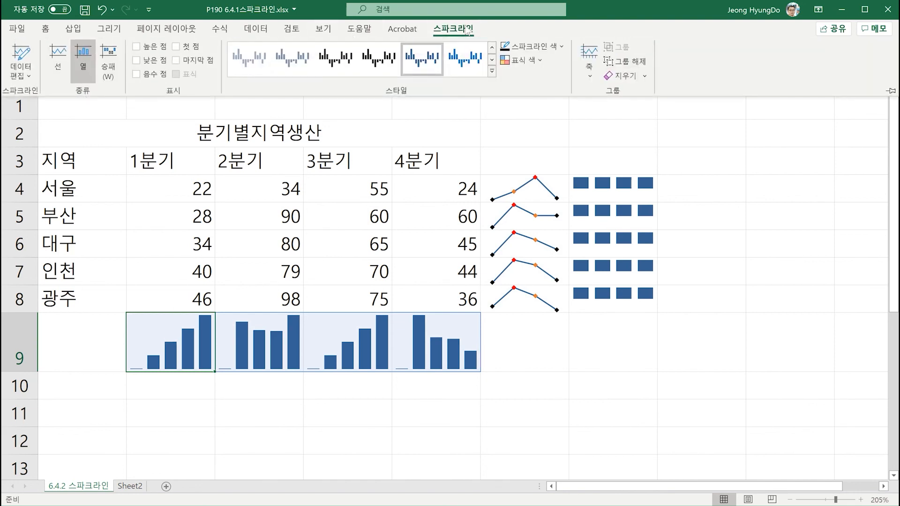
{"action": "left_click", "coordinate": [517, 61]}
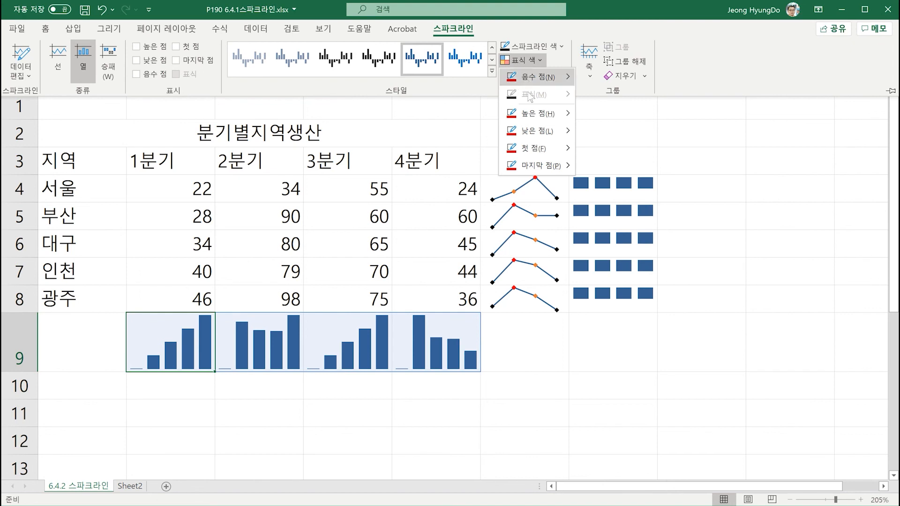
{"action": "mouse_move", "coordinate": [537, 115]}
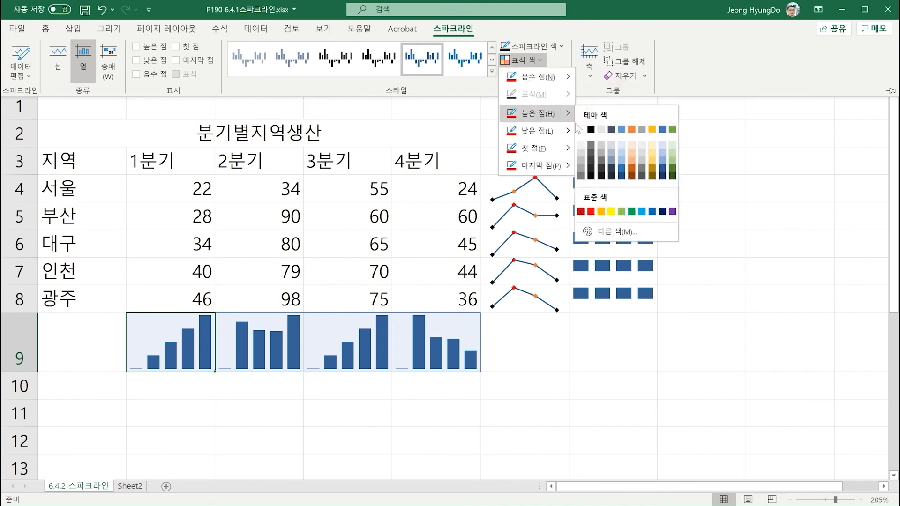
{"action": "left_click", "coordinate": [593, 212]}
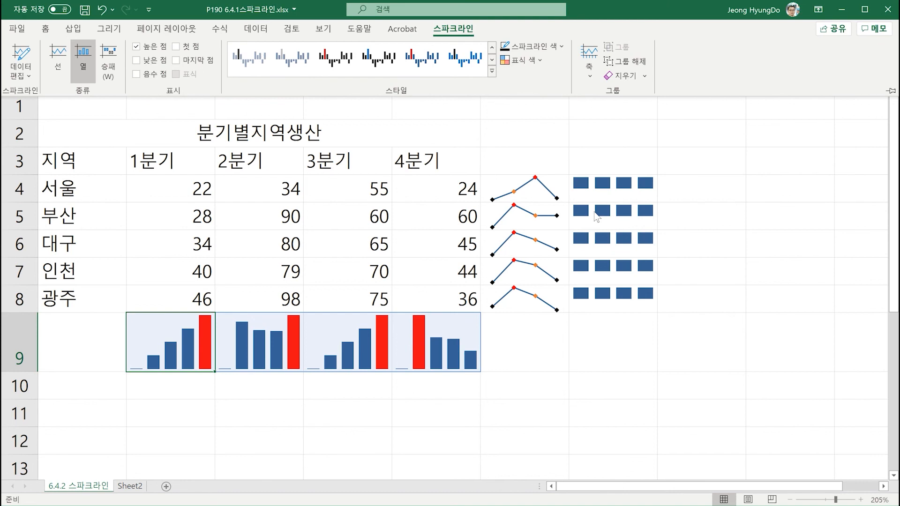